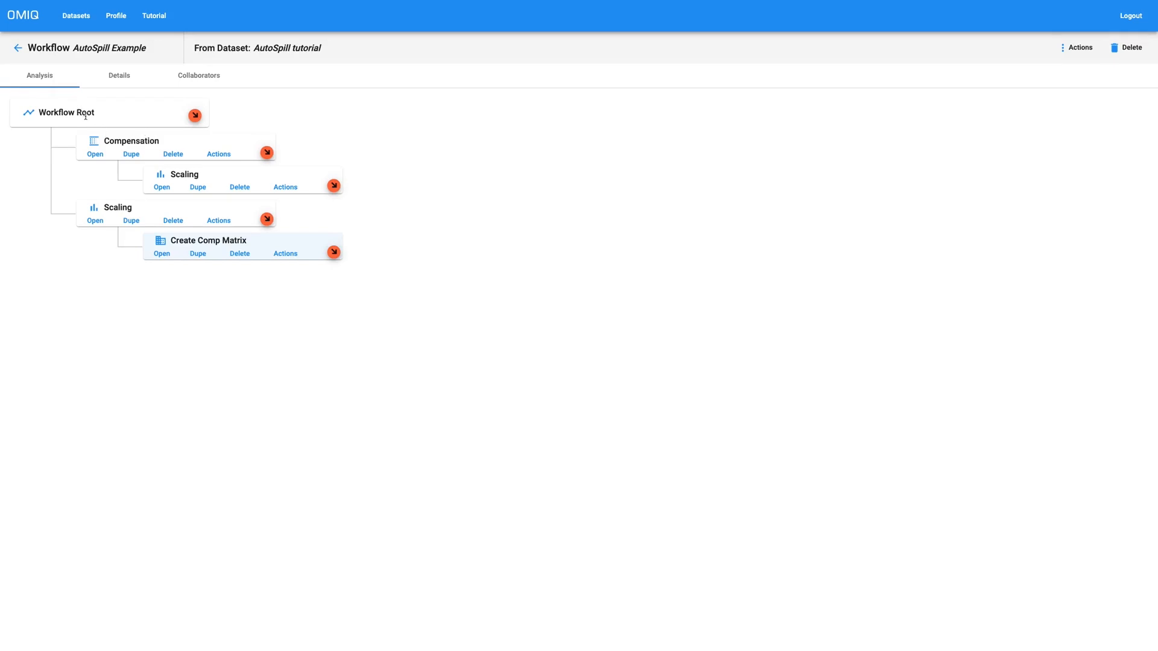
# Step: Review the Compensation task and the Create Comp Matrix node in the workflow tree
pyautogui.moveTo(109, 140); pyautogui.dragTo(190, 174)
pyautogui.click(95, 154)
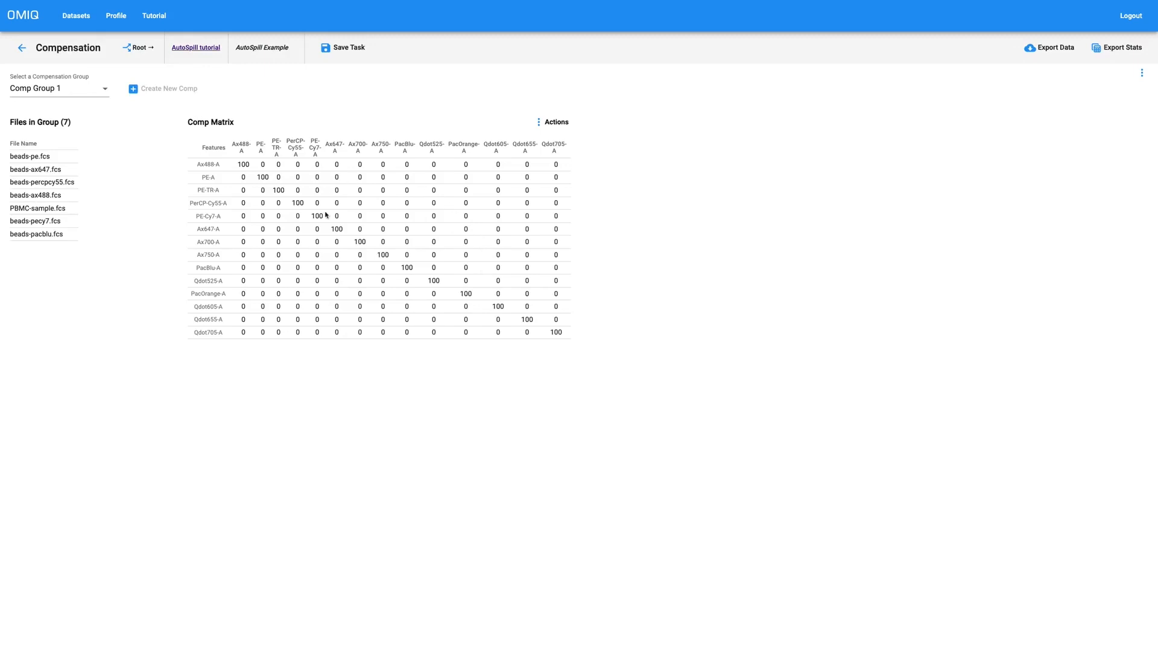
pyautogui.click(23, 50)
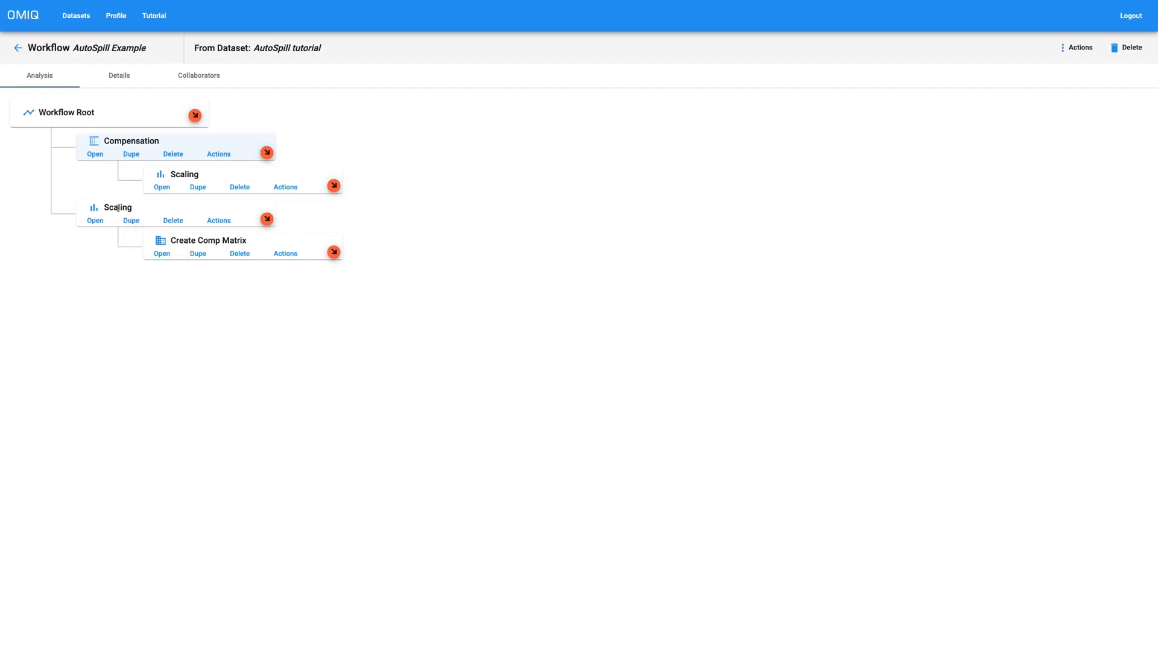
pyautogui.moveTo(169, 240); pyautogui.dragTo(246, 240)
pyautogui.click(246, 241)
pyautogui.moveTo(170, 240); pyautogui.dragTo(244, 241)
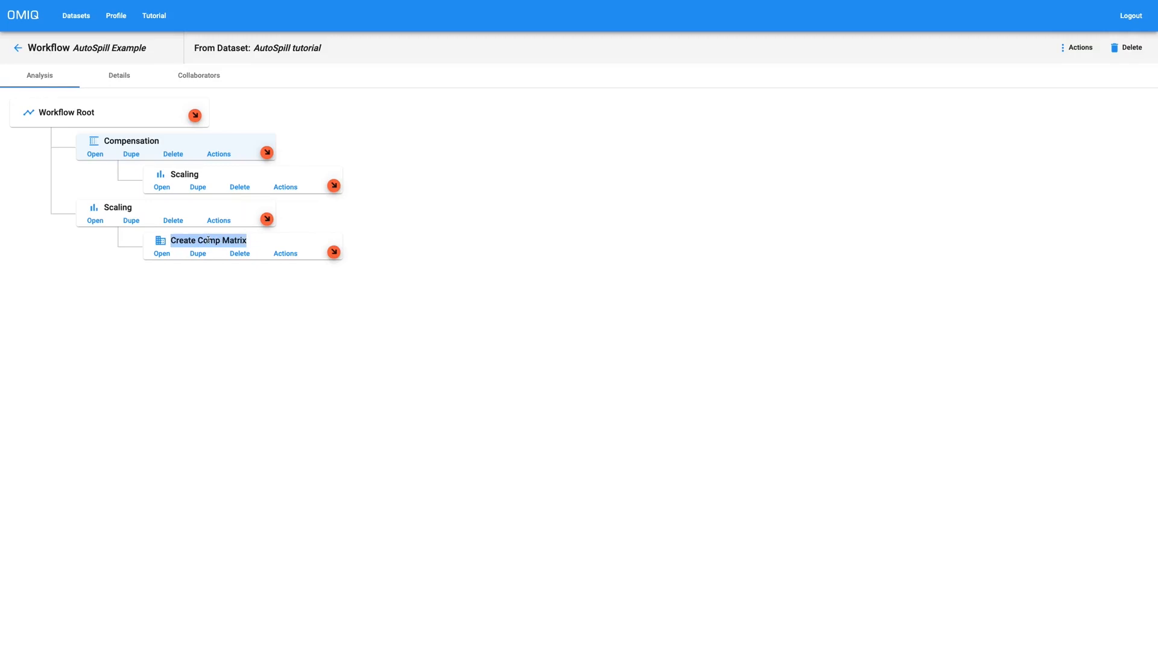
pyautogui.click(105, 206)
pyautogui.click(110, 206)
pyautogui.moveTo(172, 240); pyautogui.dragTo(242, 239)
pyautogui.click(104, 208)
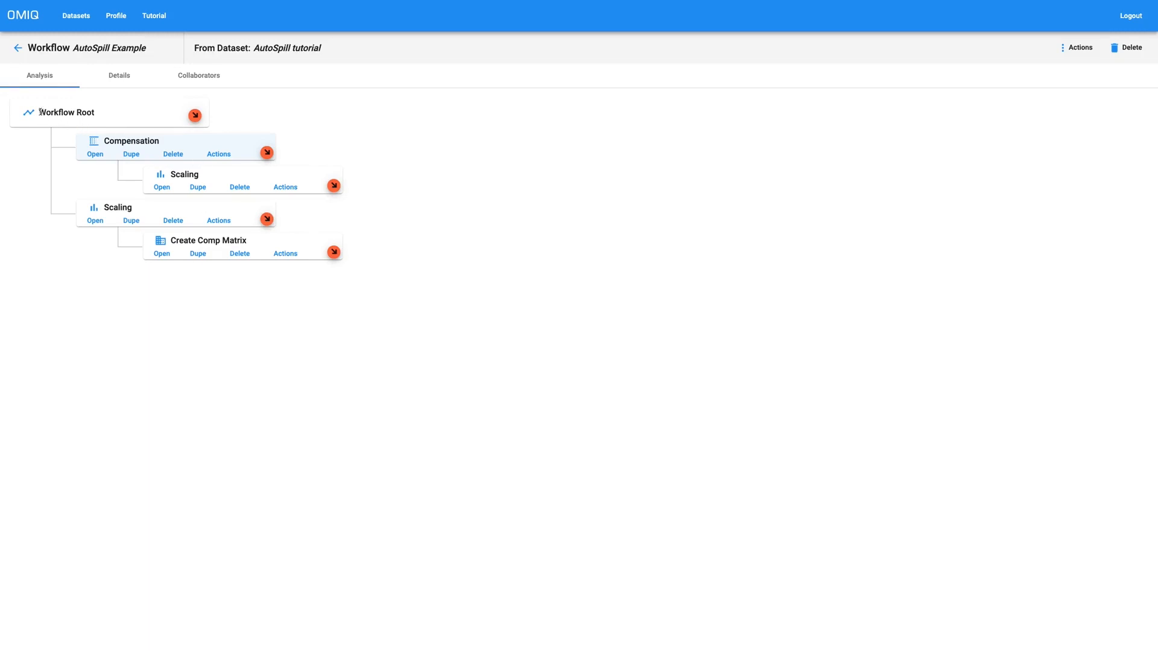
pyautogui.click(115, 113)
pyautogui.moveTo(116, 113); pyautogui.dragTo(95, 114)
# Step: Add an AutoSpill task under the workflow root and clear its file selections
pyautogui.click(196, 118)
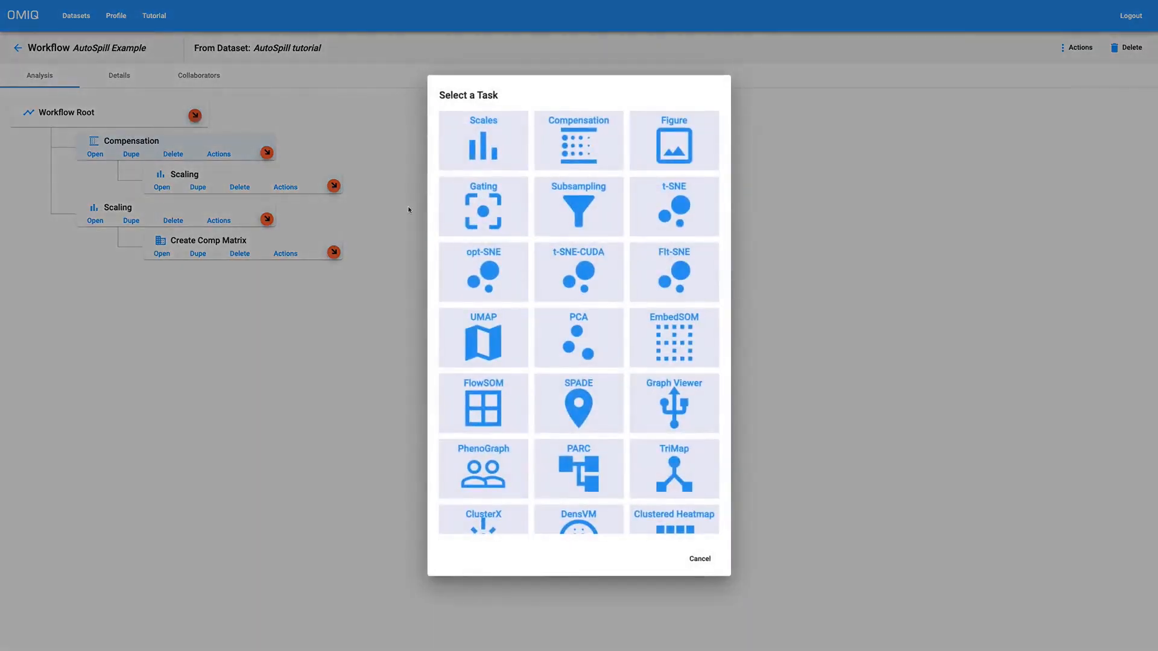
pyautogui.scroll(-5, 608, 332)
pyautogui.click(686, 512)
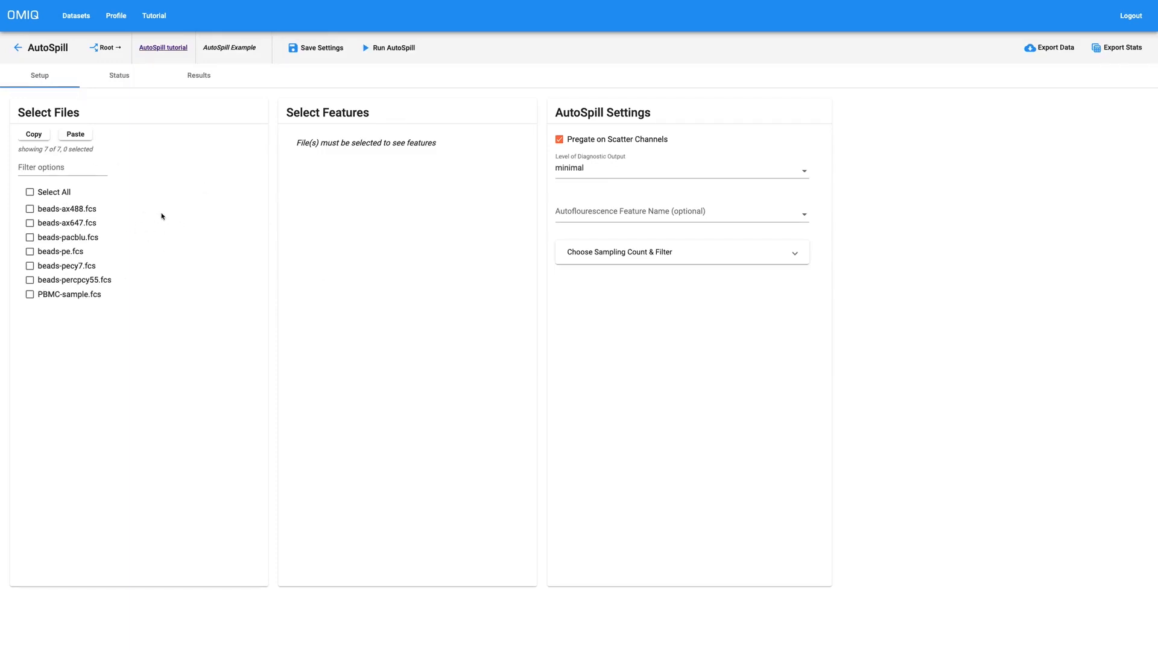
pyautogui.click(30, 209)
pyautogui.click(29, 280)
pyautogui.click(30, 266)
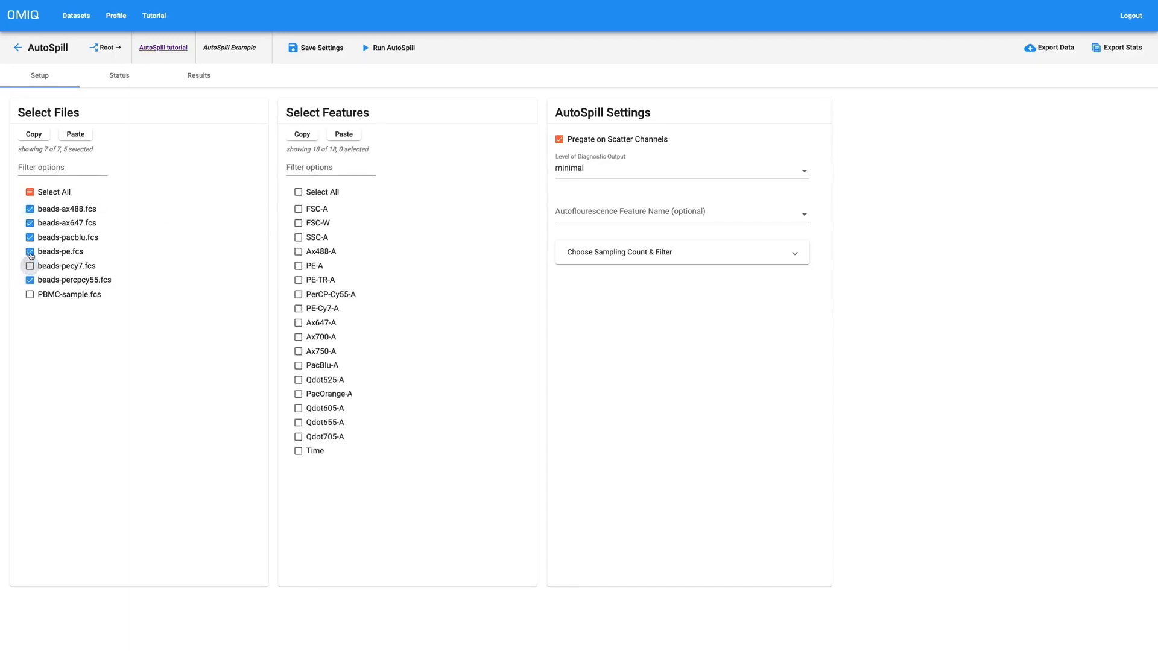
pyautogui.click(30, 193)
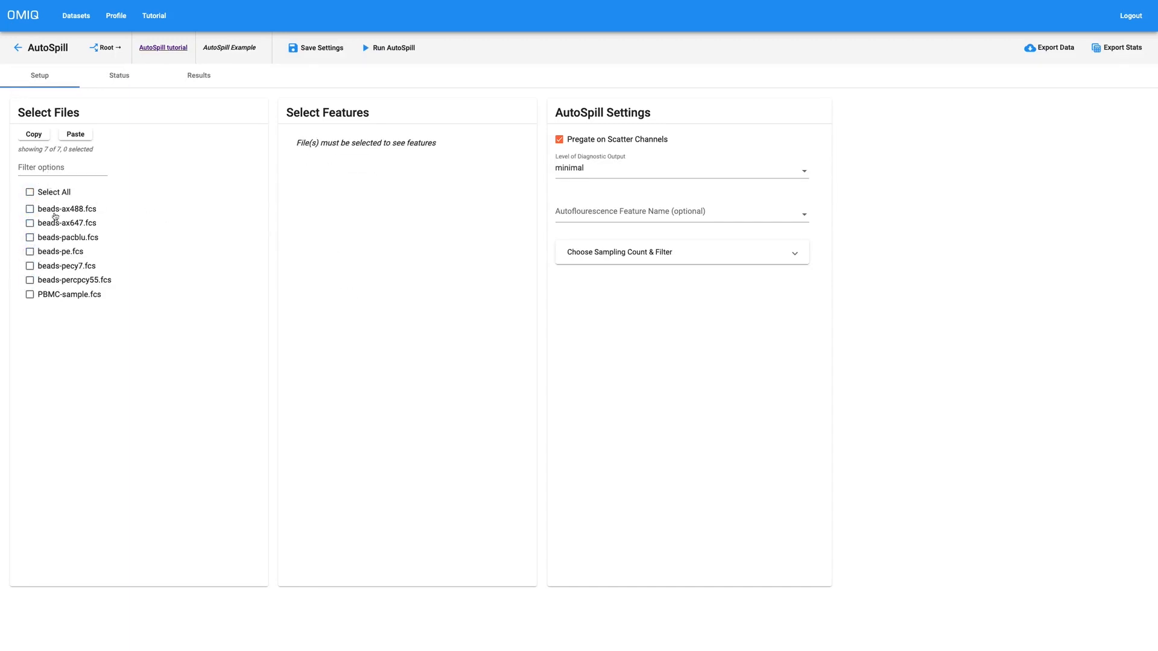
# Step: Filter files with dye::!NA, select all six bead files, clear the filter, and save settings
pyautogui.click(59, 169)
pyautogui.write('dye::!')
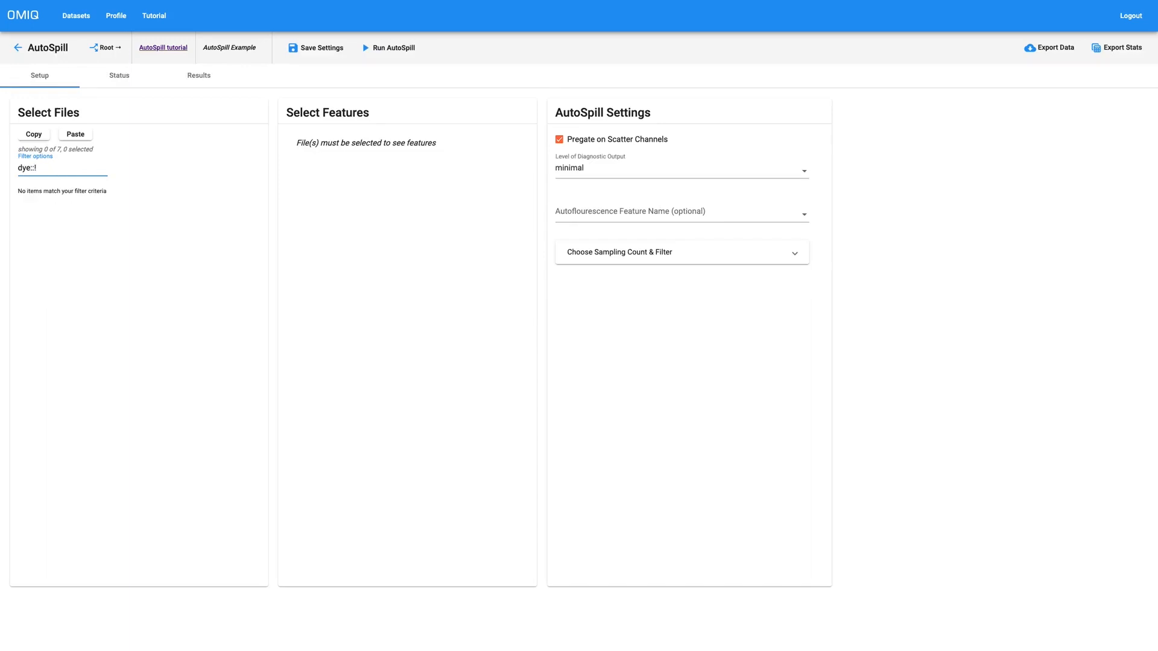
pyautogui.write('NA')
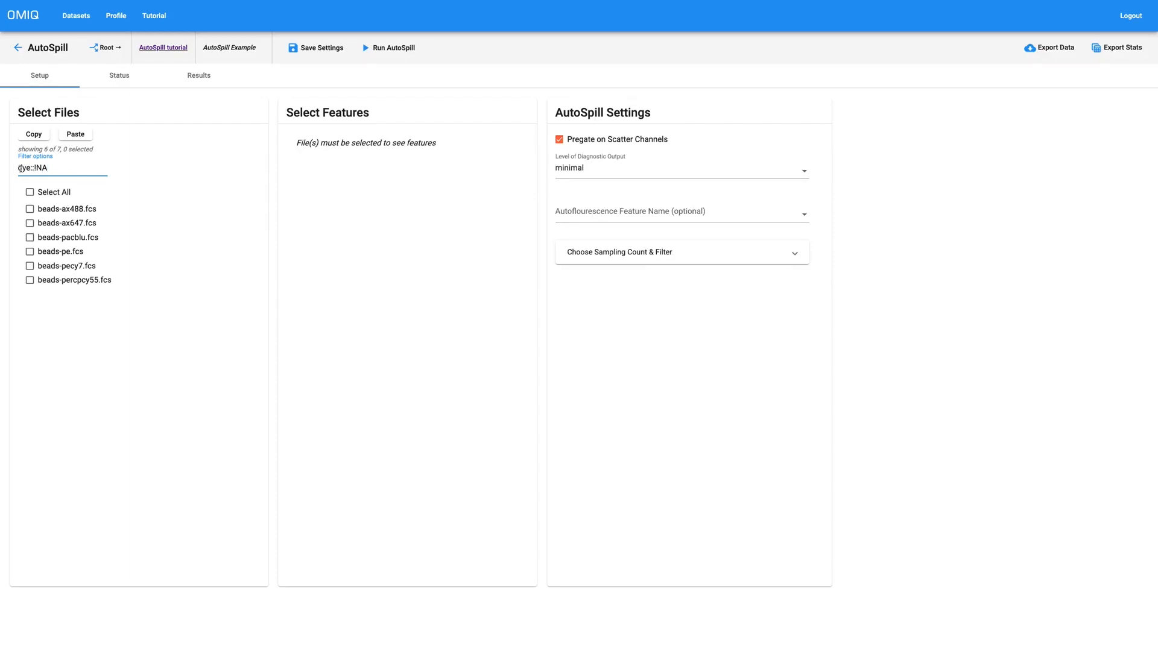
pyautogui.moveTo(21, 169)
pyautogui.mouseDown()
pyautogui.moveTo(45, 169)
pyautogui.moveTo(1, 164)
pyautogui.mouseUp()
pyautogui.click(30, 193)
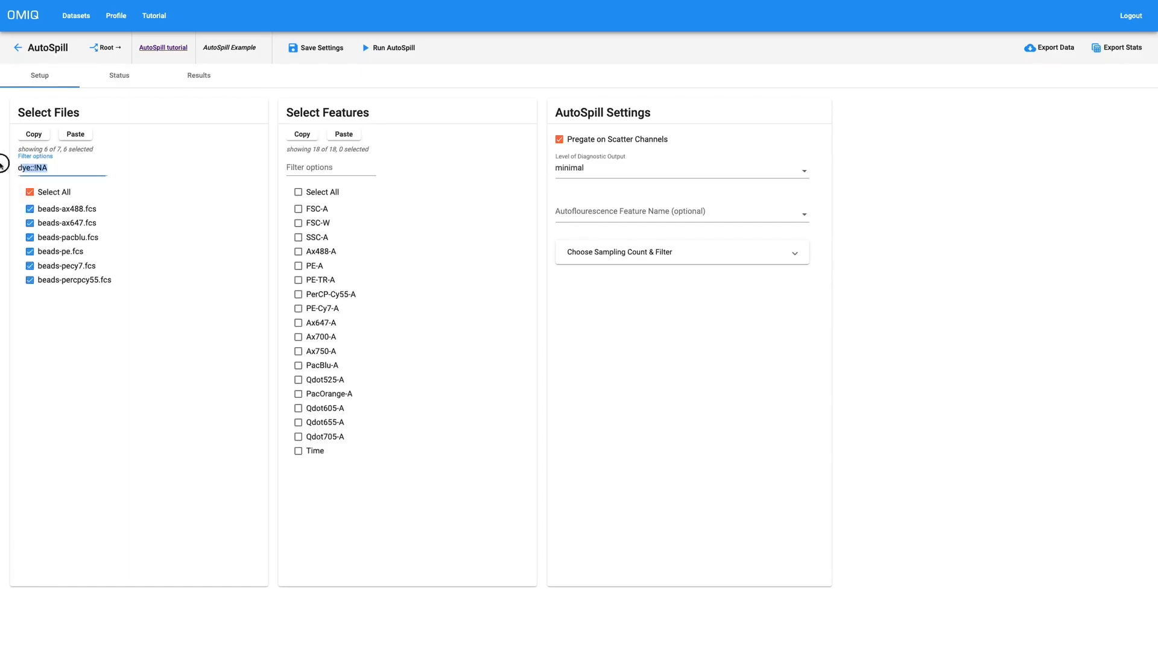
pyautogui.press('BackSpace')
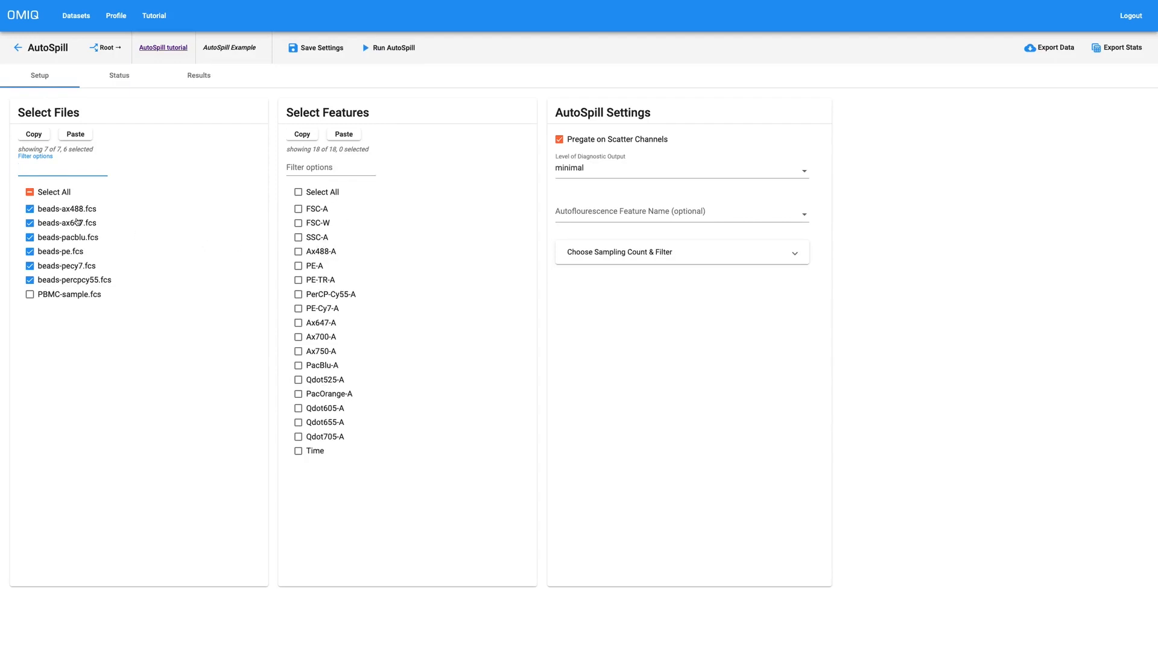
pyautogui.click(296, 53)
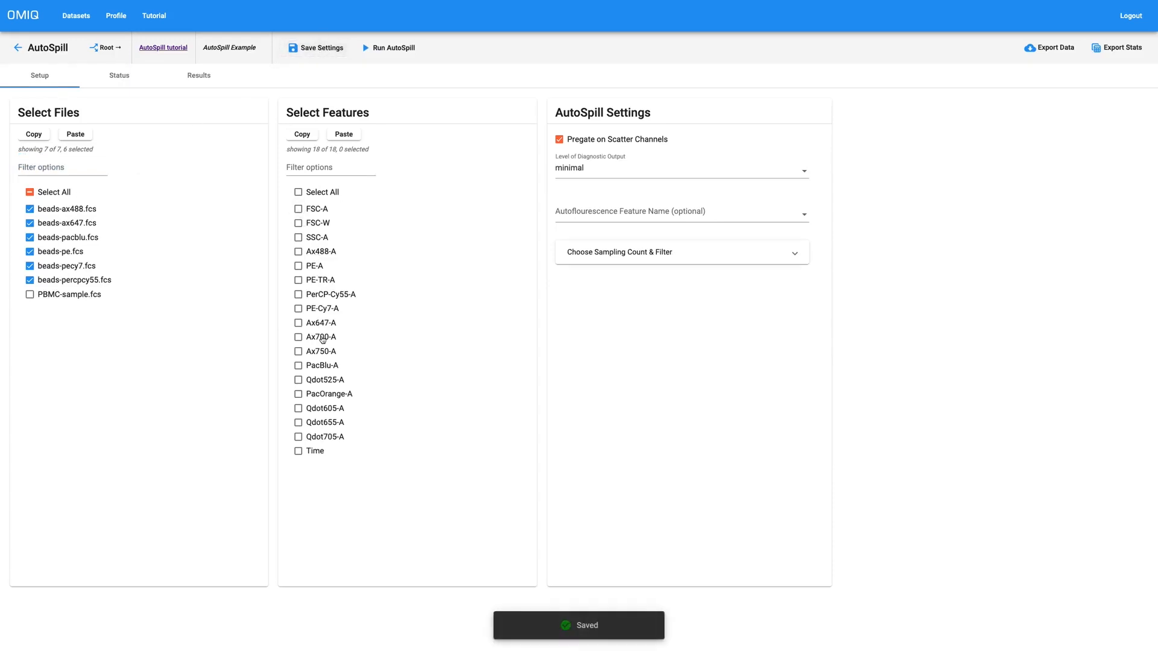
# Step: Copy the six chosen channels from Create Comp Matrix's Choose Channels list, then reopen AutoSpill
pyautogui.click(17, 48)
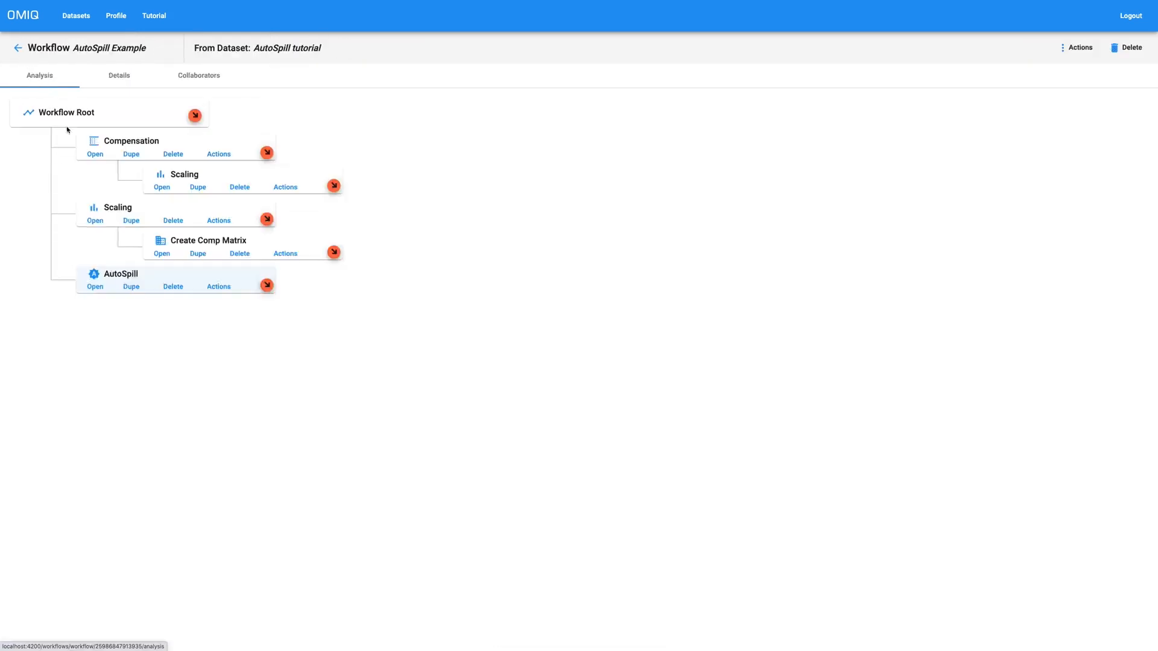
pyautogui.moveTo(172, 238); pyautogui.dragTo(249, 239)
pyautogui.click(250, 239)
pyautogui.tripleClick(251, 240)
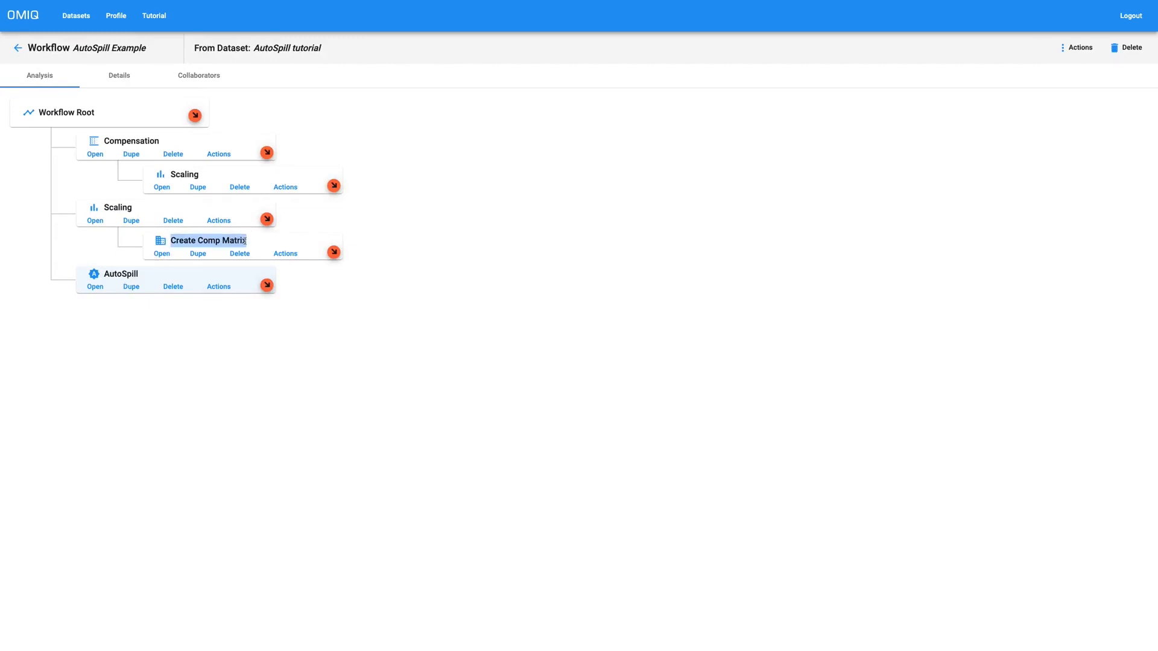
pyautogui.click(156, 257)
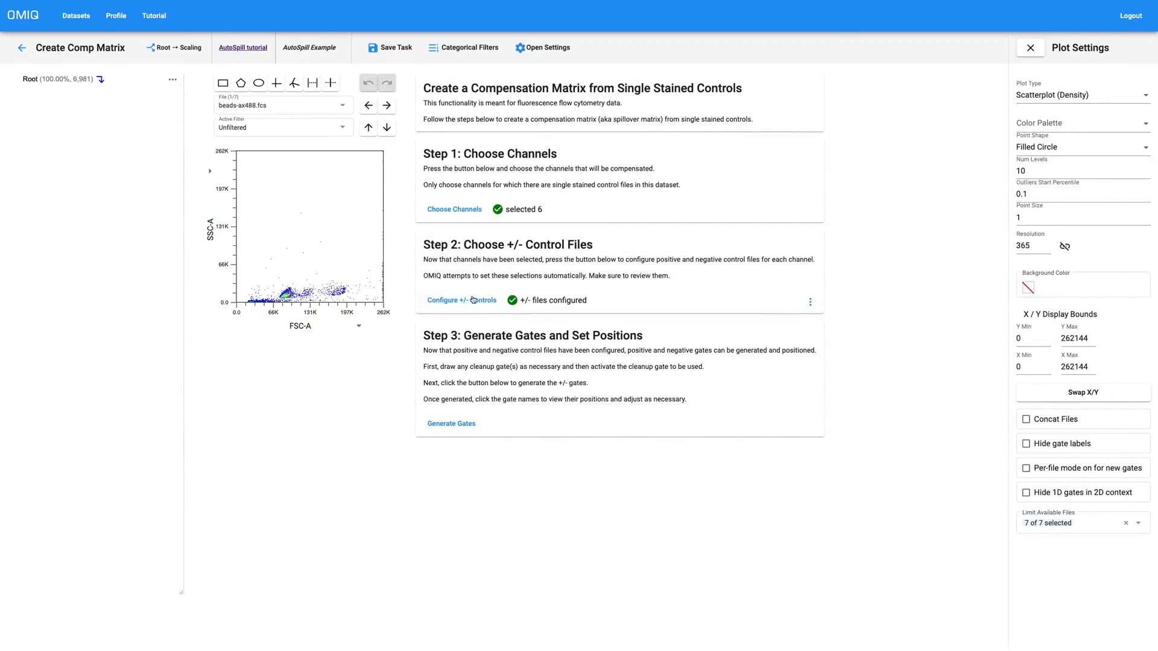
pyautogui.click(453, 210)
pyautogui.click(630, 332)
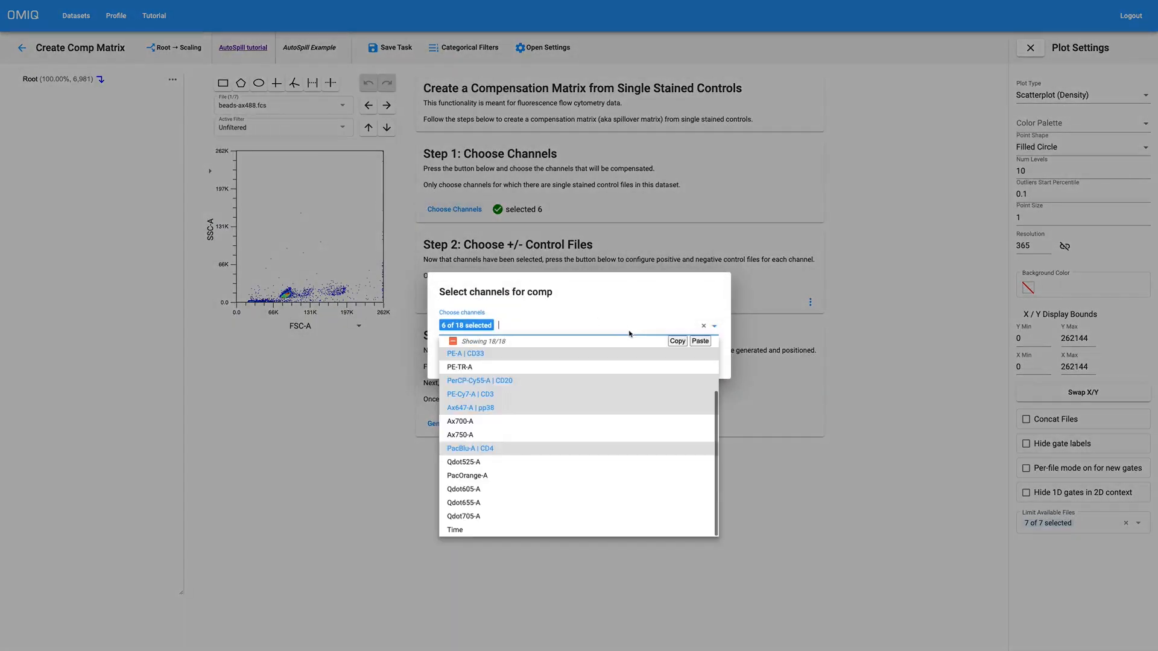
pyautogui.click(679, 343)
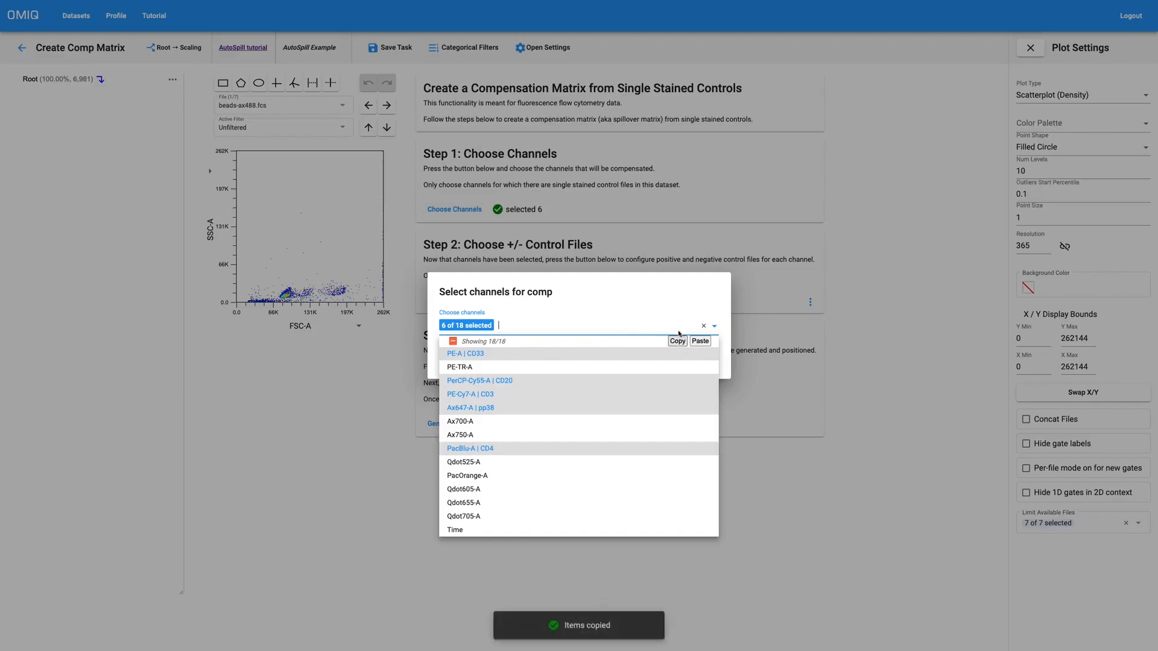
pyautogui.click(684, 297)
pyautogui.click(656, 363)
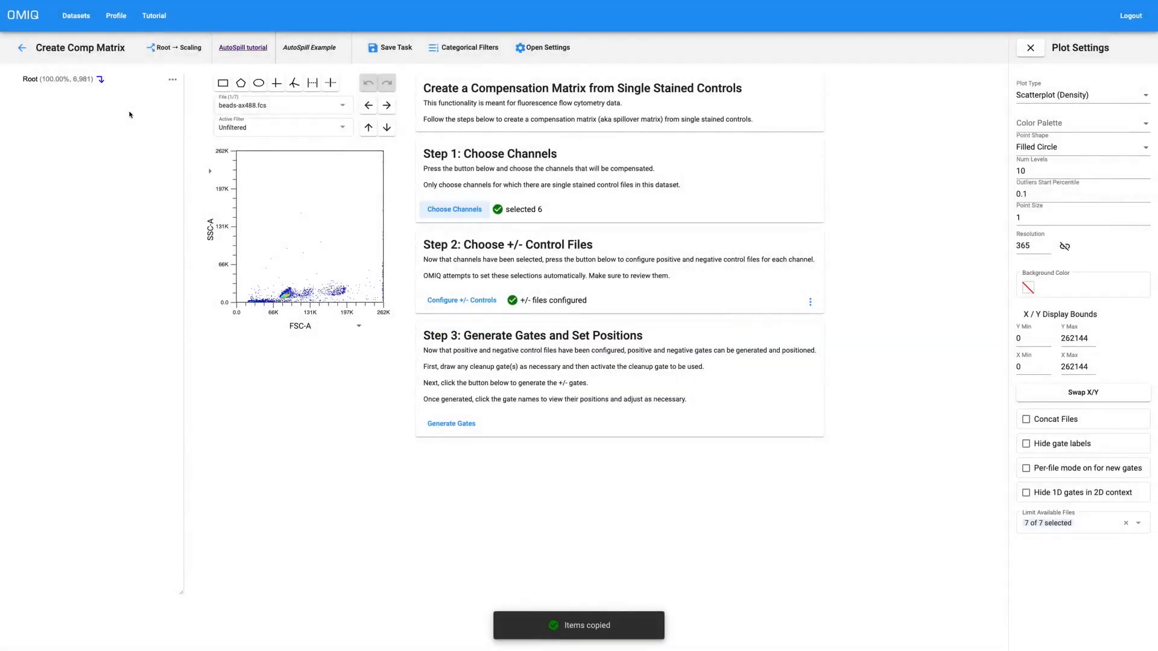
pyautogui.click(23, 48)
pyautogui.click(95, 286)
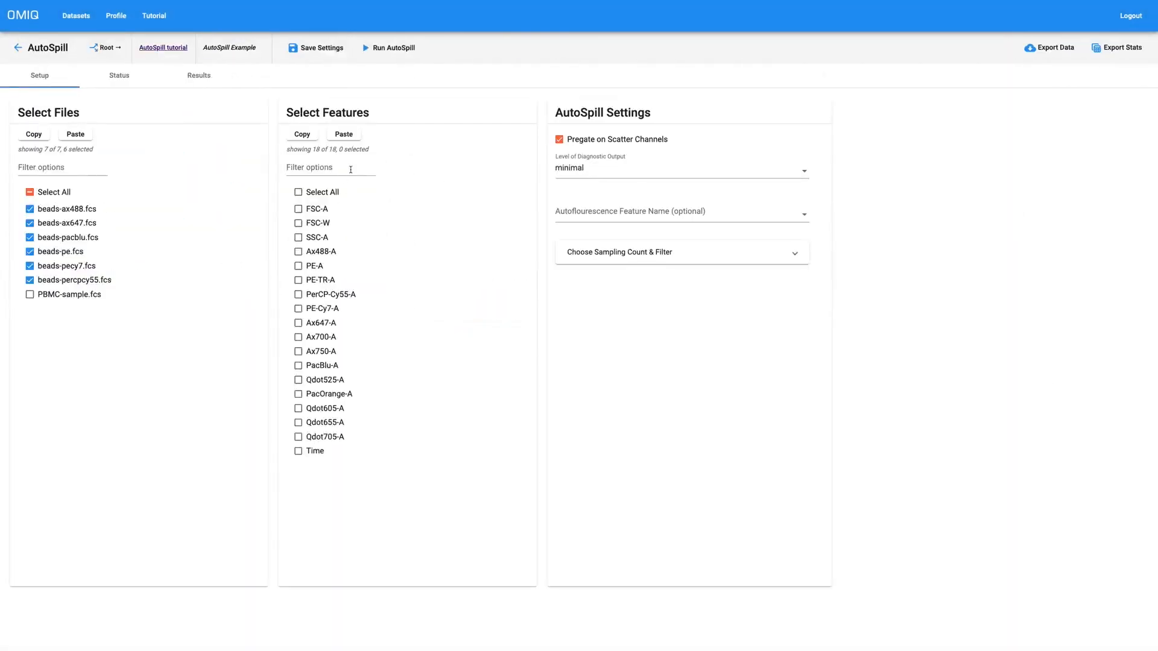
# Step: Paste the six copied fluorescence channels as AutoSpill features and add FSC-A and SSC-A
pyautogui.click(344, 134)
pyautogui.moveTo(556, 114); pyautogui.dragTo(664, 114)
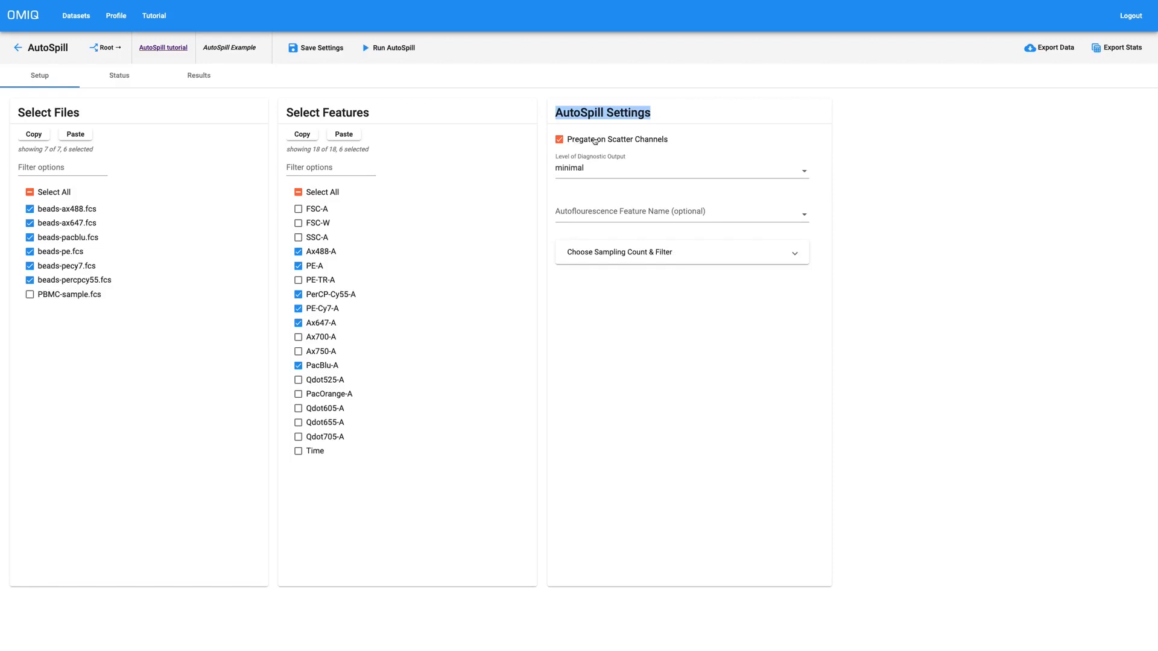
pyautogui.click(313, 212)
pyautogui.click(315, 238)
# Step: Set diagnostic output level to full, leave Autofluorescence Feature Name empty, and run AutoSpill
pyautogui.click(597, 173)
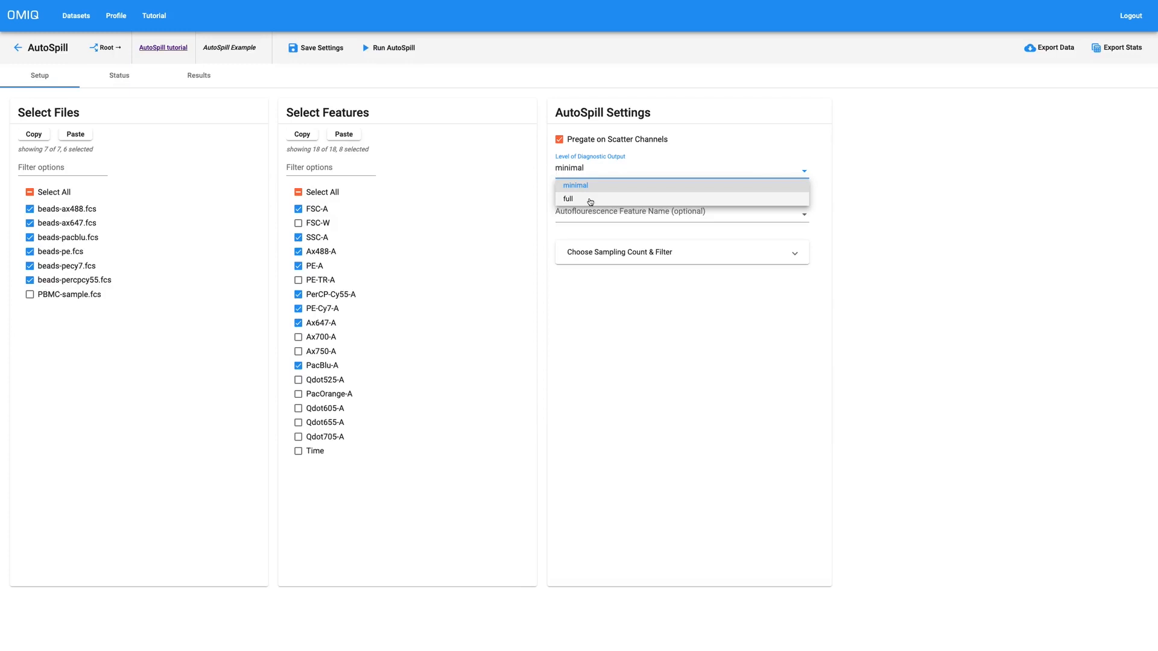
pyautogui.click(590, 202)
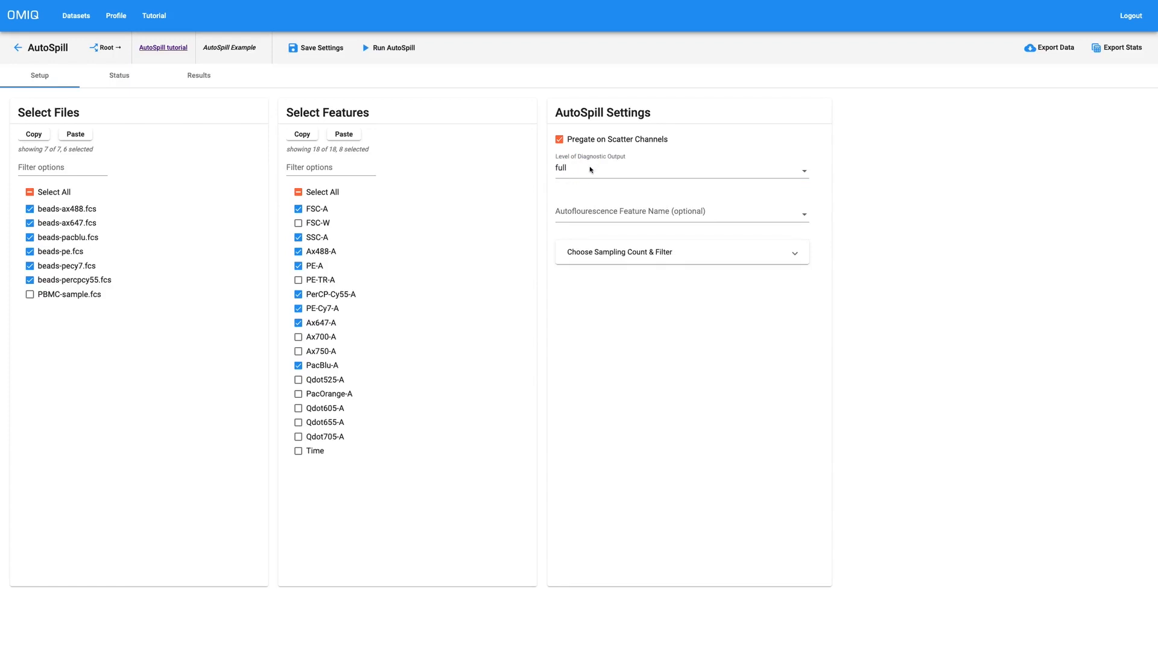
pyautogui.click(597, 218)
pyautogui.click(599, 369)
pyautogui.click(579, 215)
pyautogui.click(610, 369)
pyautogui.click(365, 48)
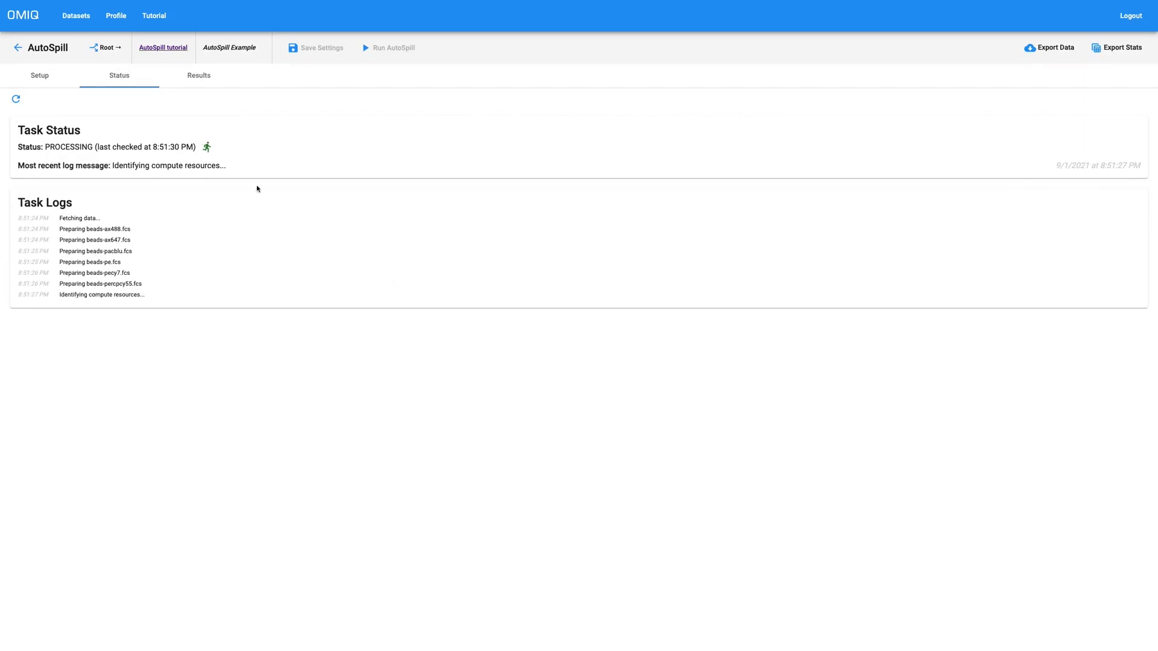
# Step: Add a Gating task under the workflow root and choose the rectangle gate tool
pyautogui.click(18, 48)
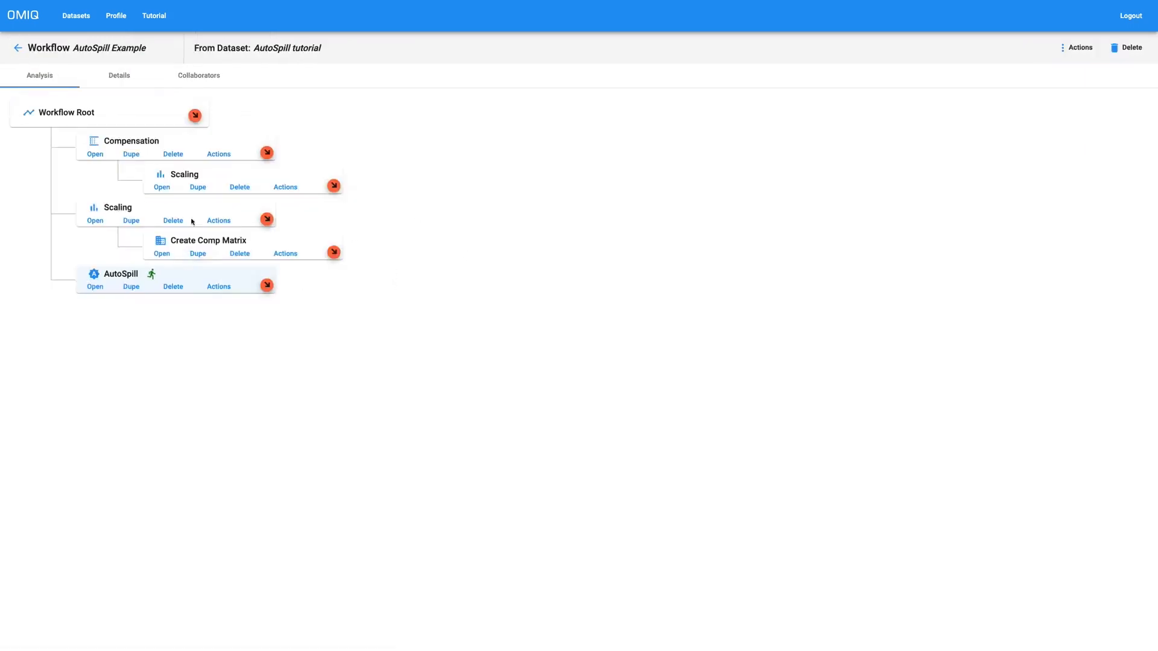
pyautogui.click(195, 115)
pyautogui.click(474, 212)
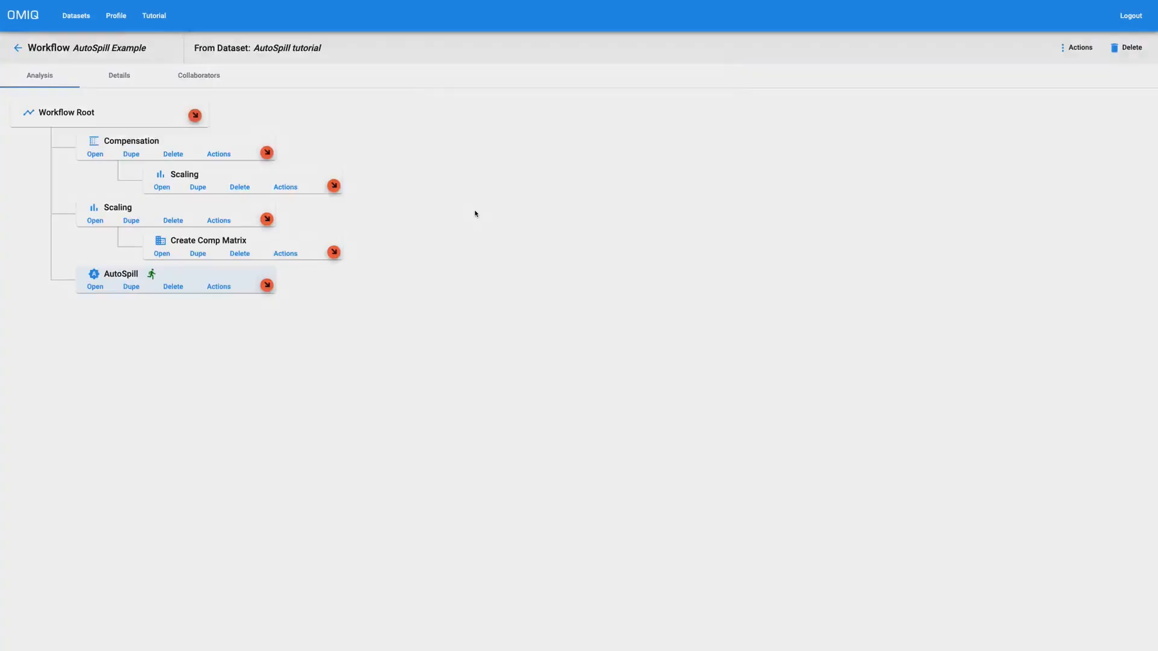
pyautogui.click(223, 83)
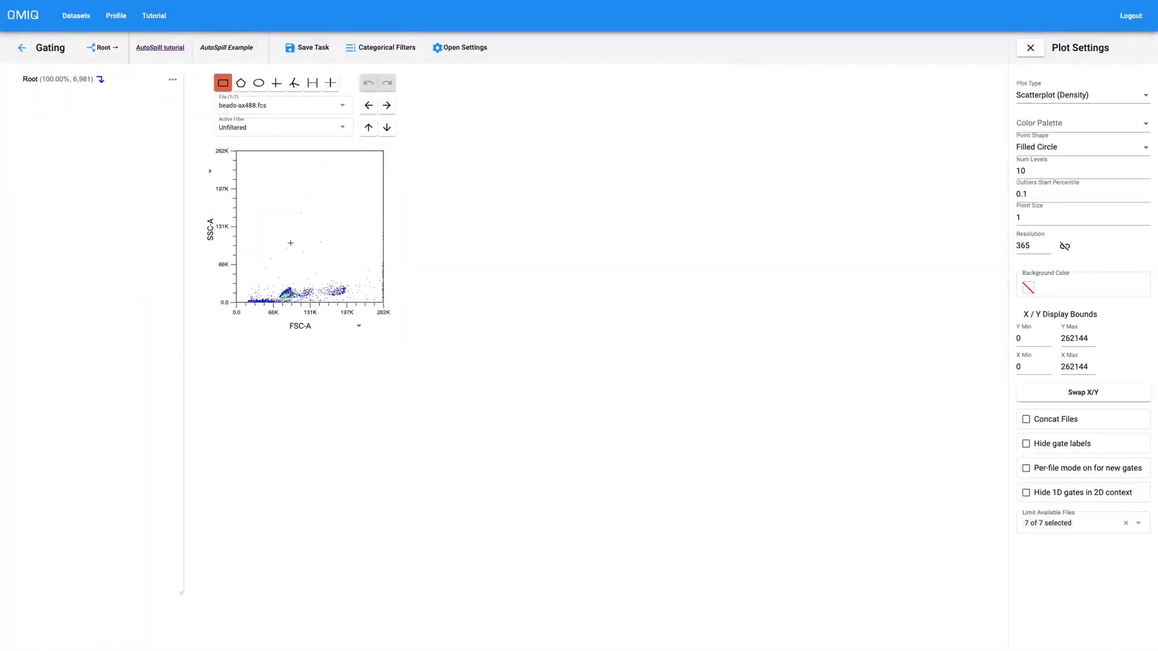
# Step: Draw a rectangle gate named 'cleanup' around the low-scatter beads, save Gating, and add a task after it
pyautogui.moveTo(299, 282); pyautogui.dragTo(279, 301)
pyautogui.write('z')
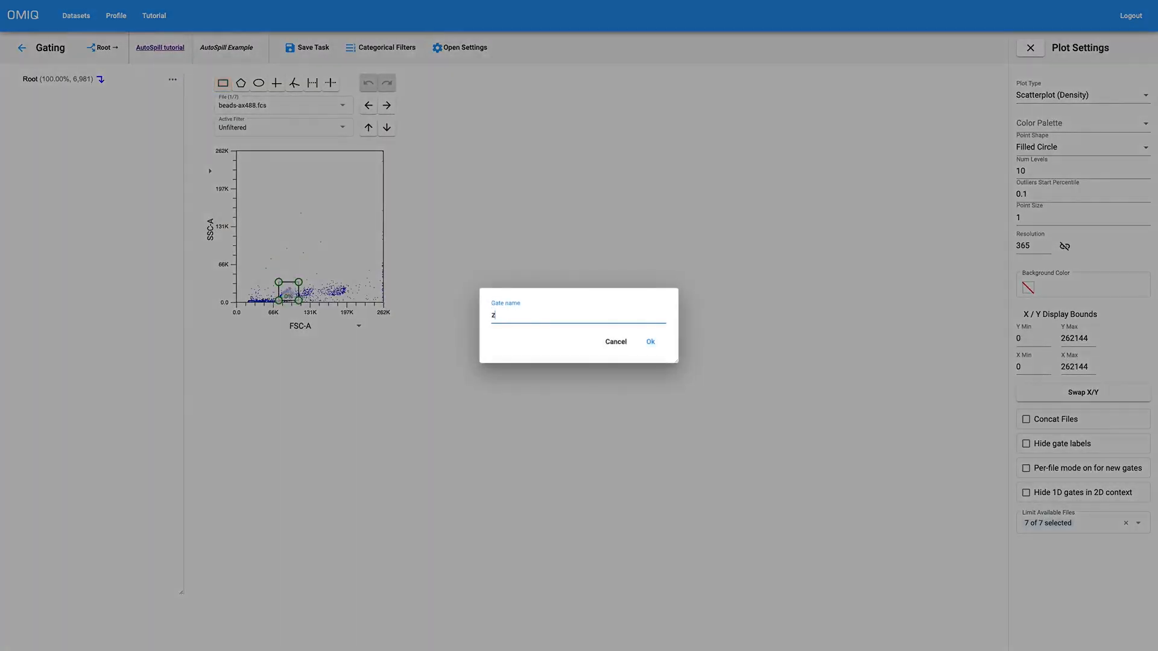
pyautogui.write('celanup')
pyautogui.press('Return')
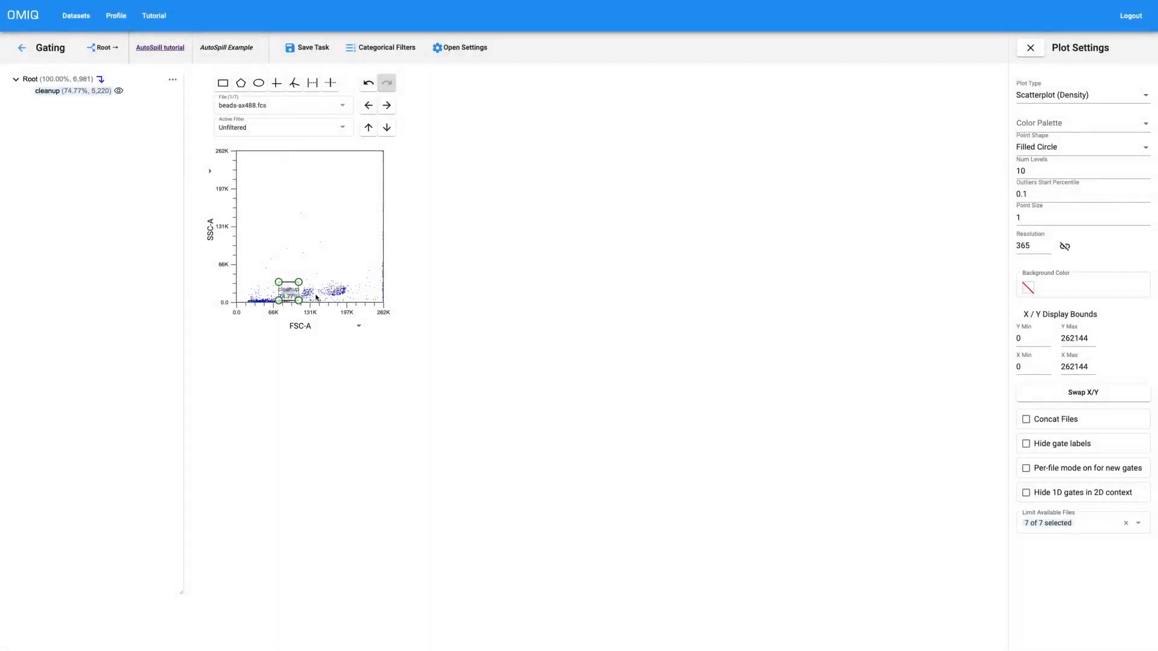
pyautogui.moveTo(288, 292); pyautogui.dragTo(282, 252)
pyautogui.click(386, 105)
pyautogui.click(387, 105)
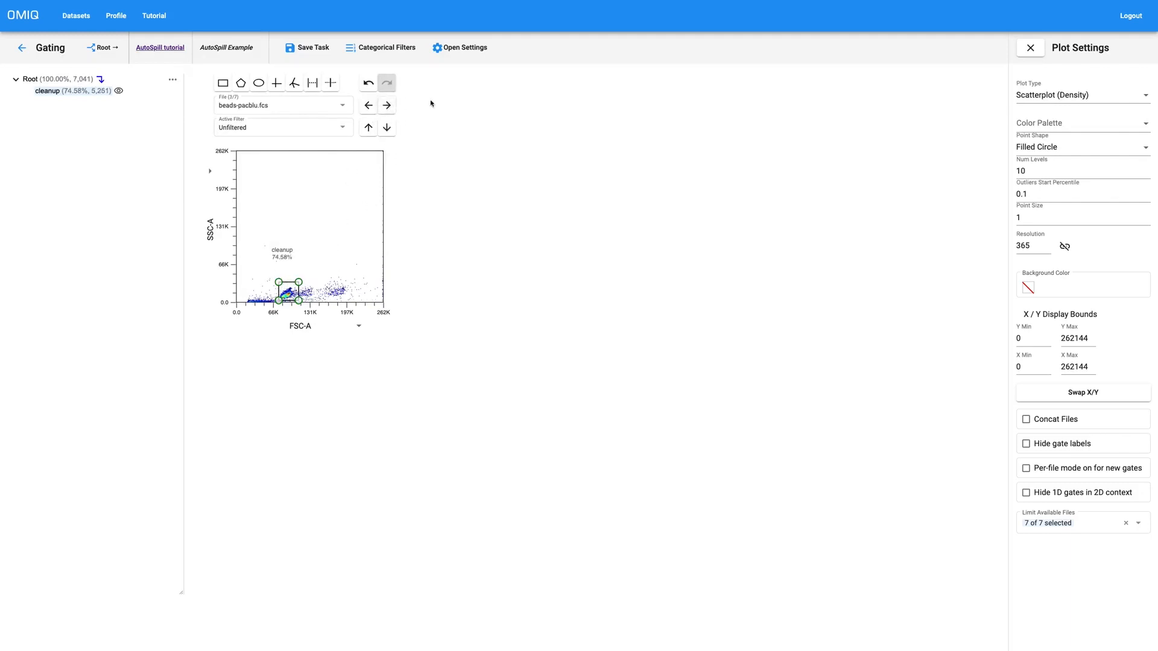
pyautogui.click(307, 47)
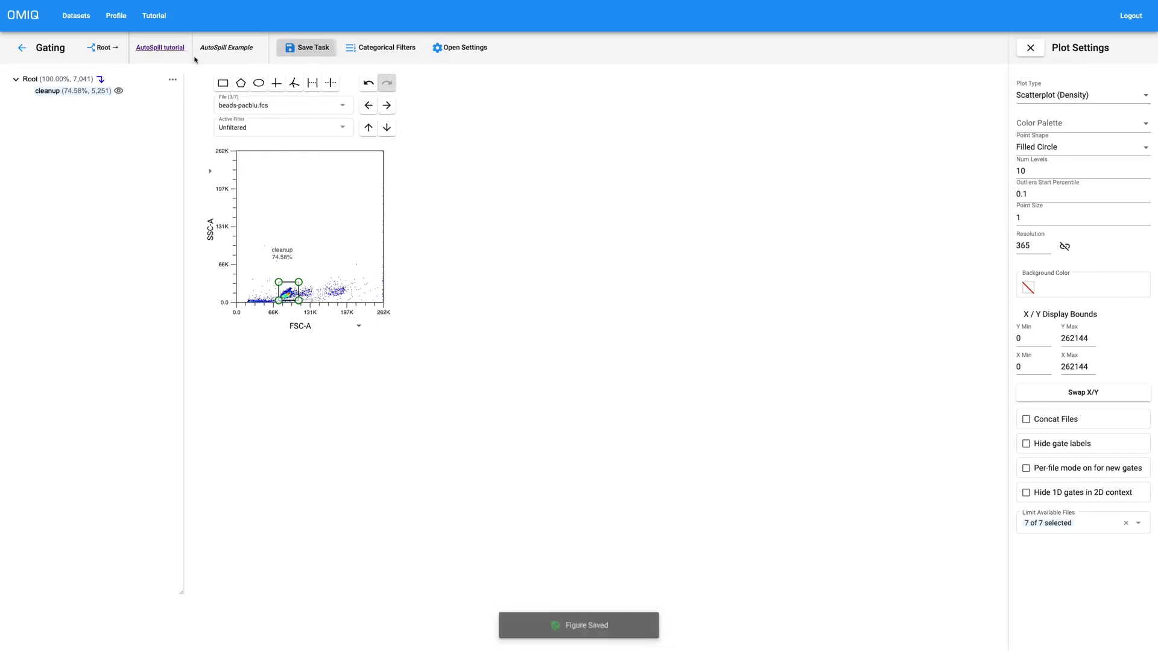
pyautogui.click(22, 48)
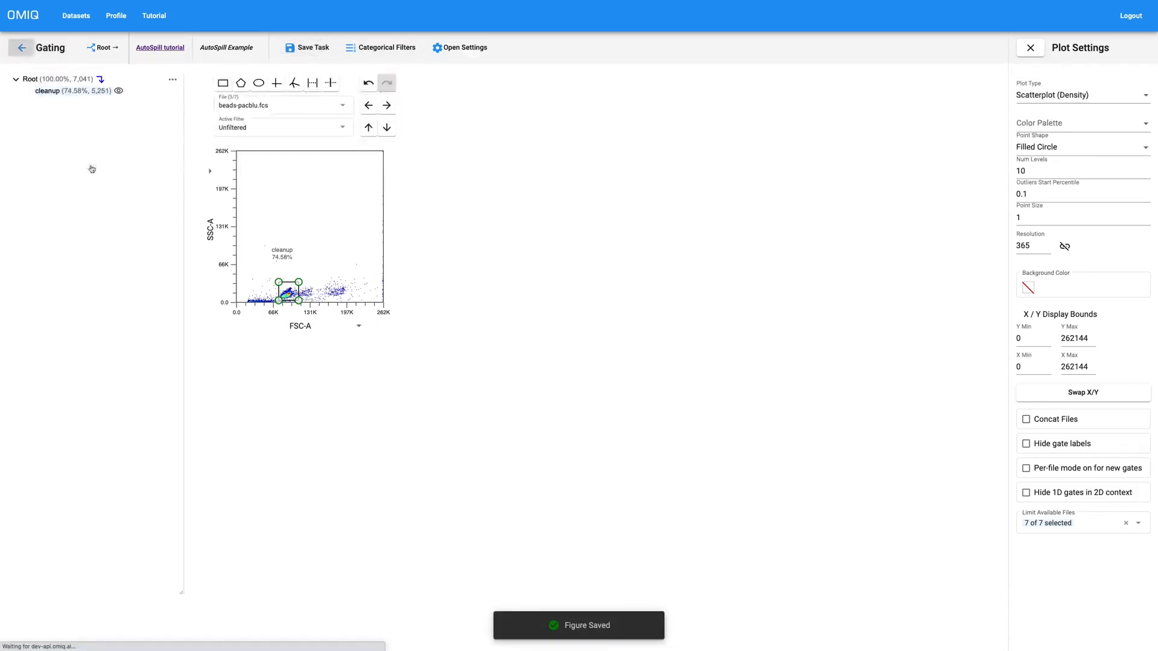
pyautogui.click(266, 319)
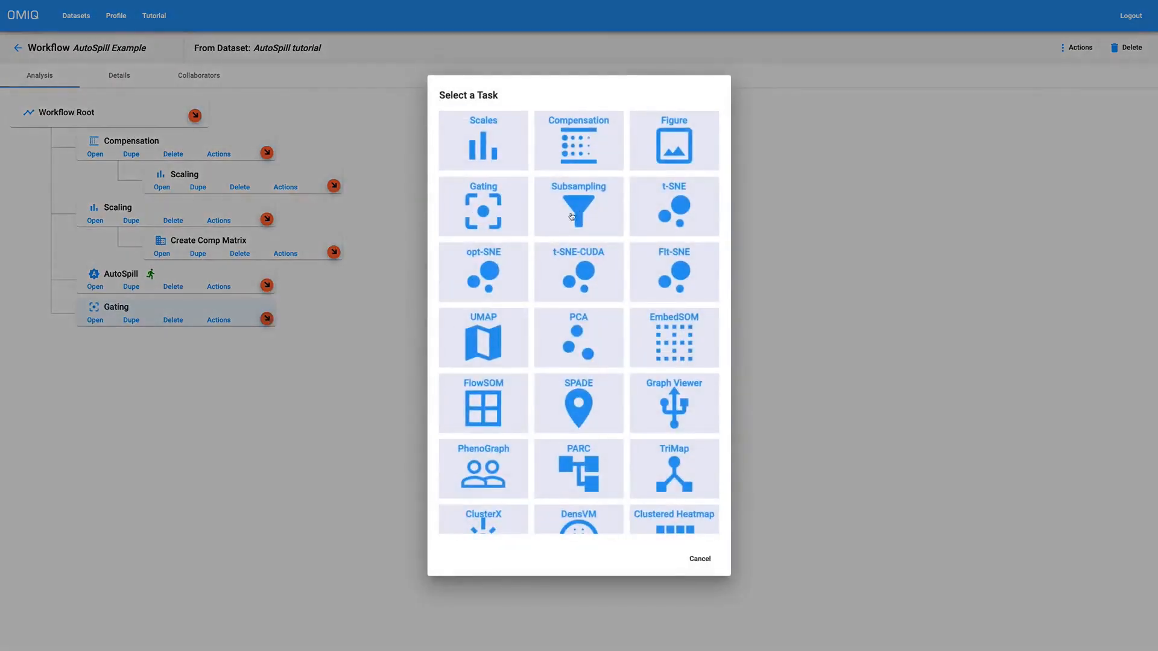
# Step: Add a Subsampling task filtered to cleanup with target count 100000 and save it
pyautogui.click(570, 214)
pyautogui.click(72, 88)
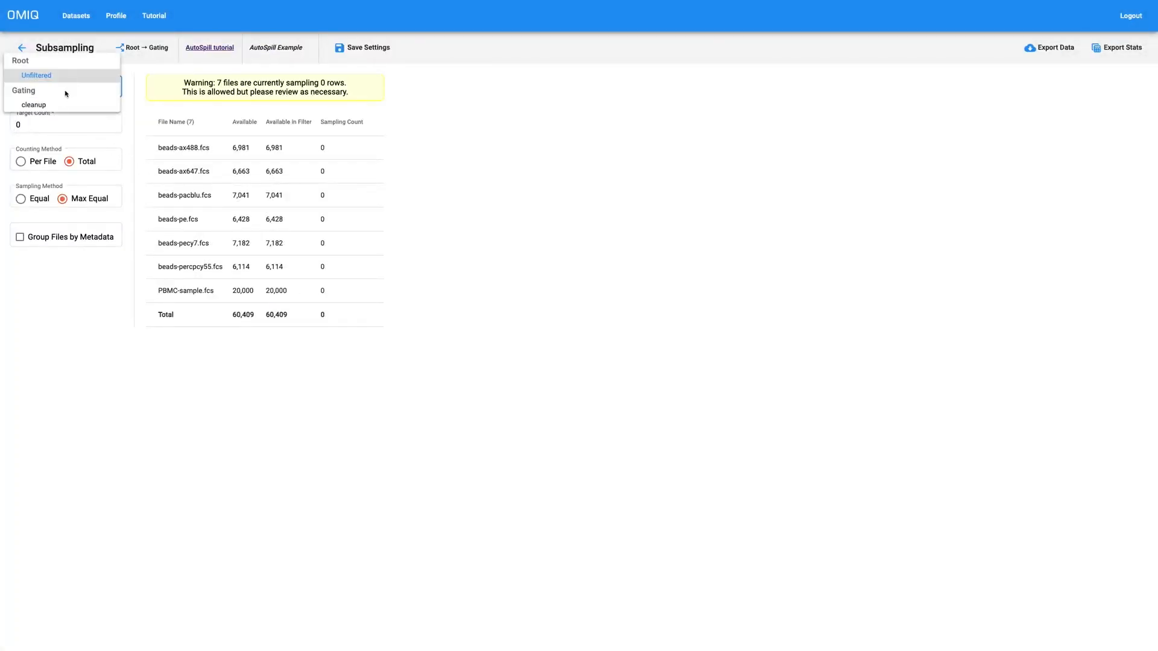
pyautogui.click(61, 102)
pyautogui.doubleClick(55, 132)
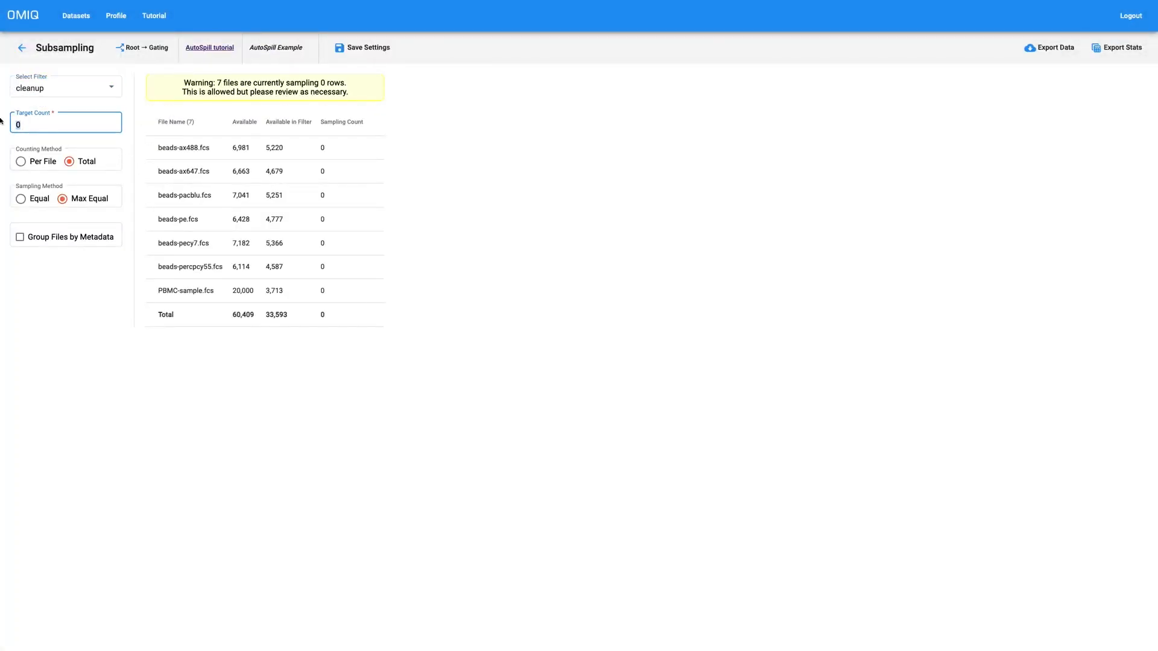
pyautogui.write('100000')
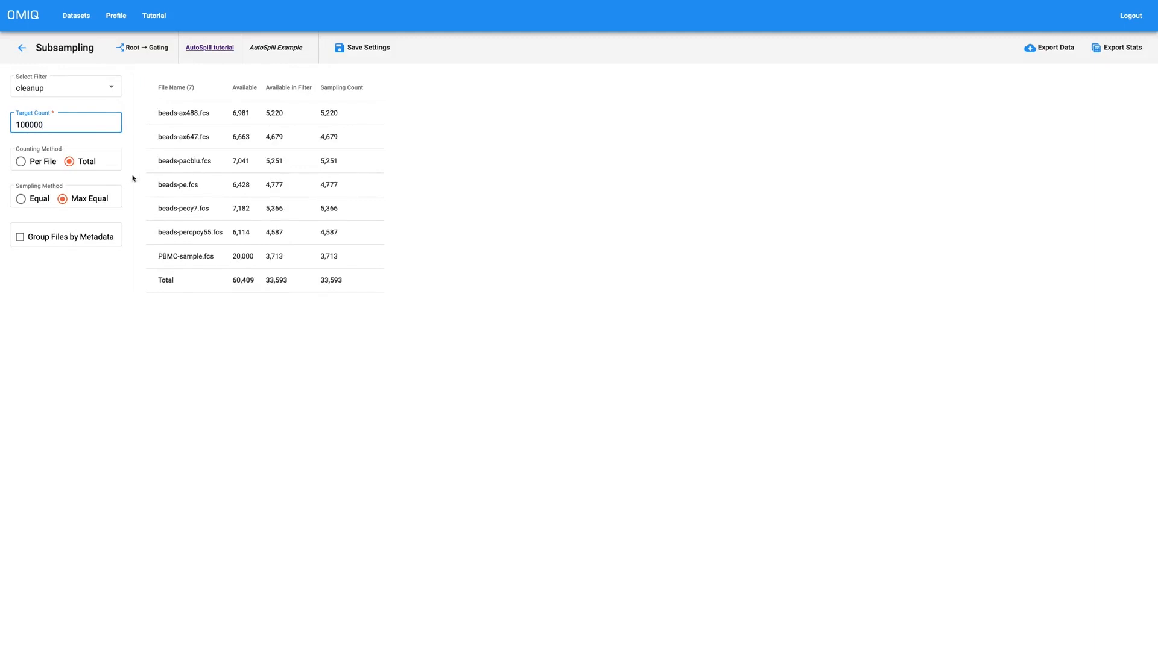
pyautogui.click(364, 49)
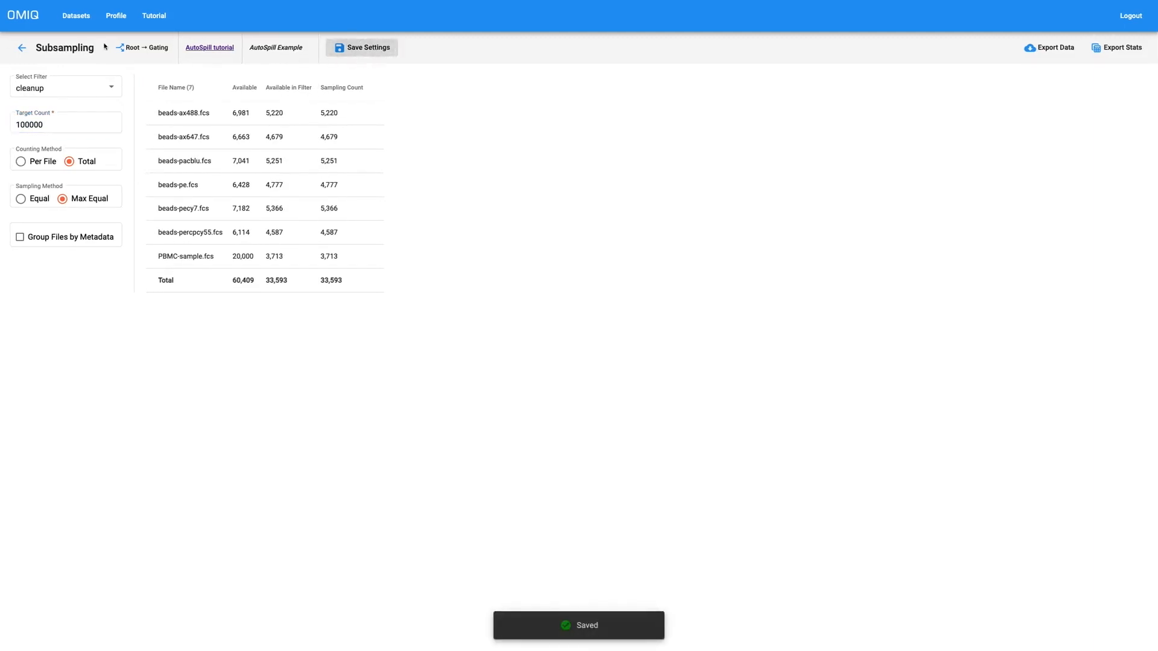
pyautogui.click(21, 47)
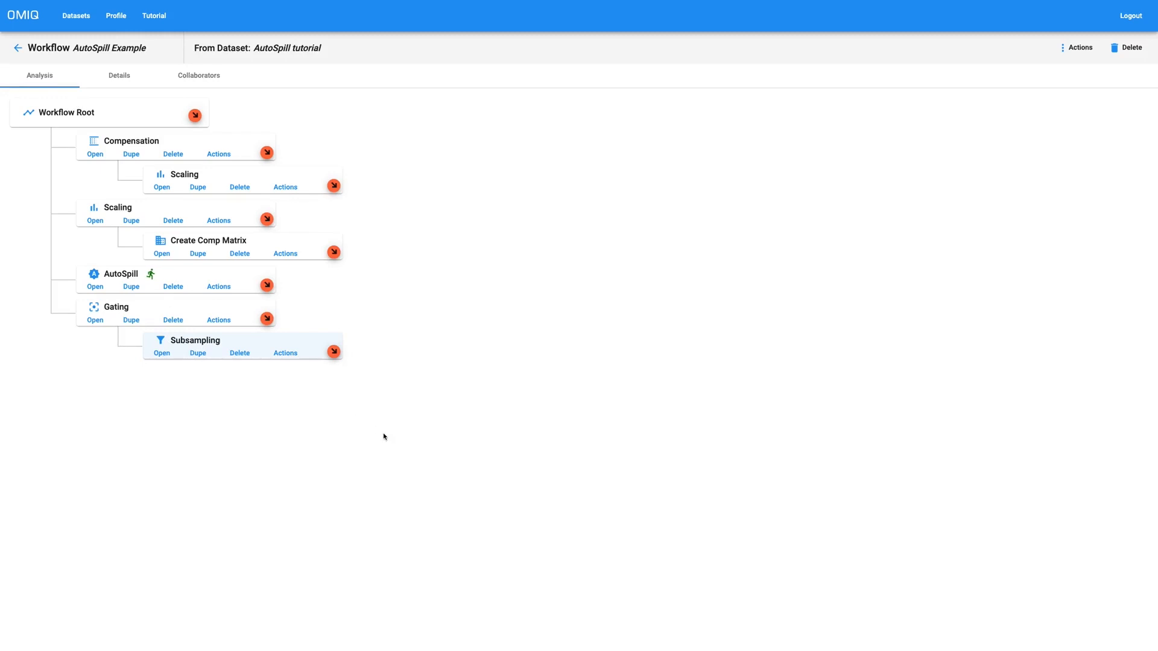
# Step: Copy the AutoSpill task's settings, paste them under Subsampling, and open the new task
pyautogui.click(219, 286)
pyautogui.moveTo(222, 324)
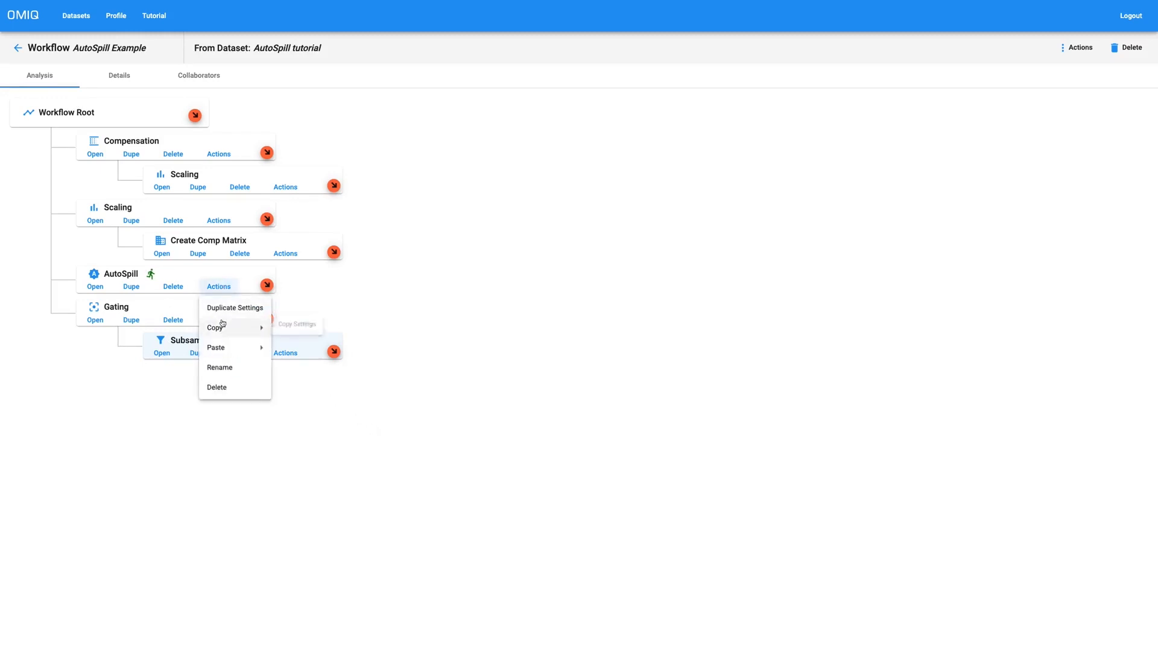
pyautogui.click(290, 324)
pyautogui.click(285, 352)
pyautogui.moveTo(314, 414)
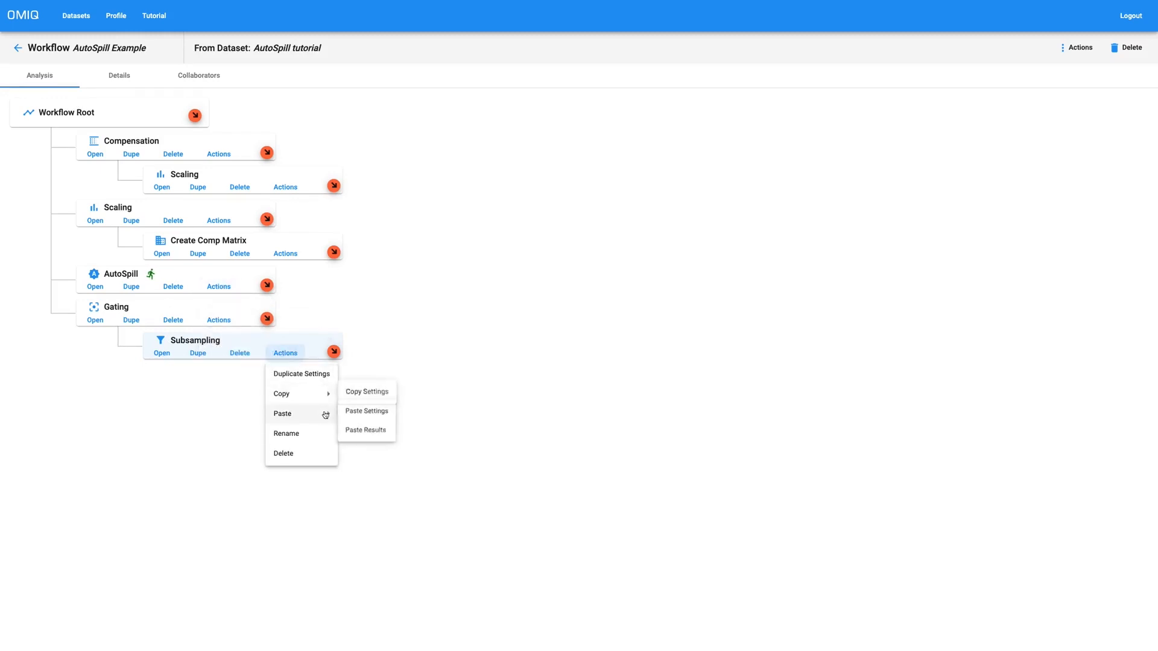
pyautogui.click(359, 414)
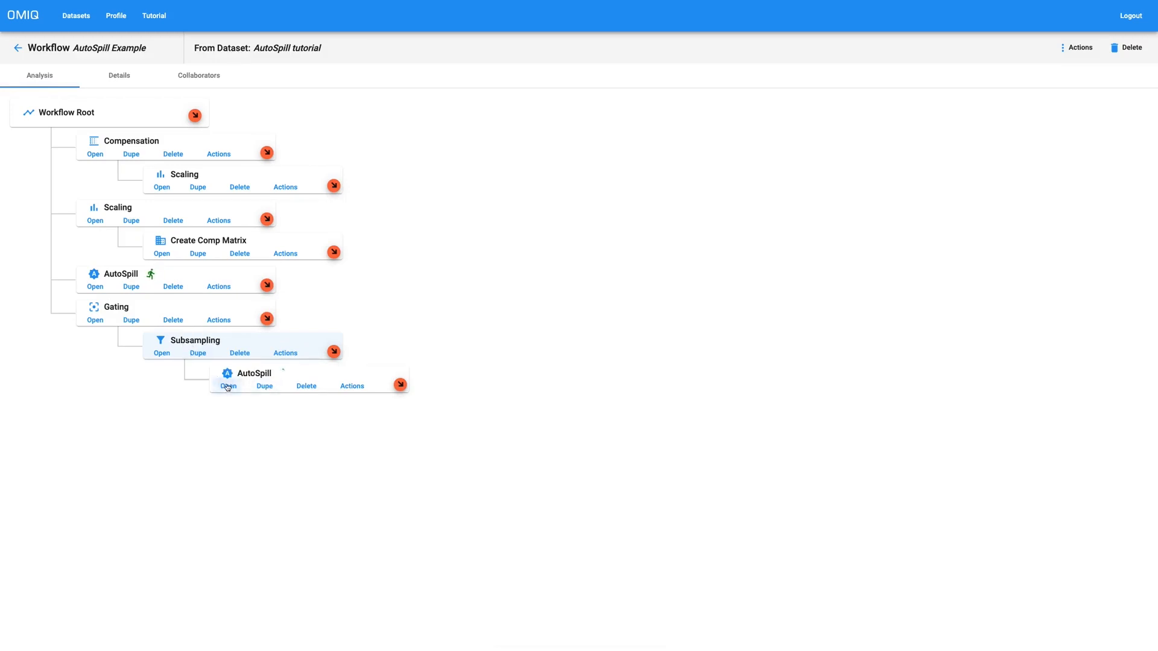
pyautogui.click(227, 387)
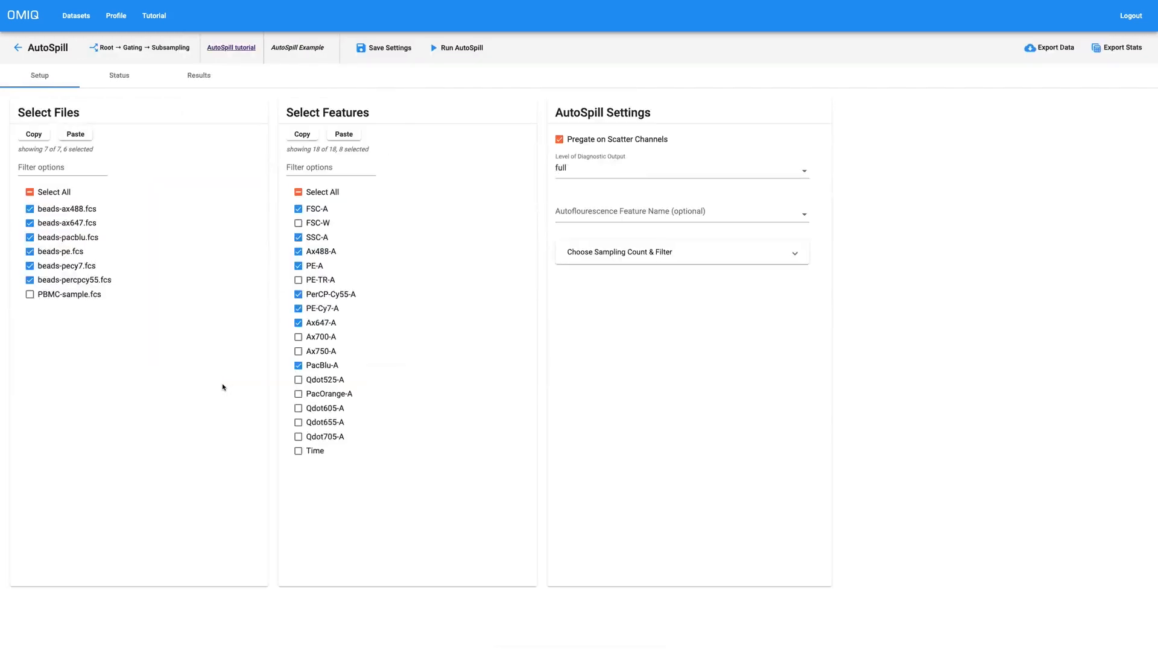
# Step: Turn off Pregate on Scatter Channels, drop FSC-A and SSC-A, and run the downstream AutoSpill
pyautogui.click(581, 143)
pyautogui.click(321, 211)
pyautogui.click(312, 241)
pyautogui.click(468, 52)
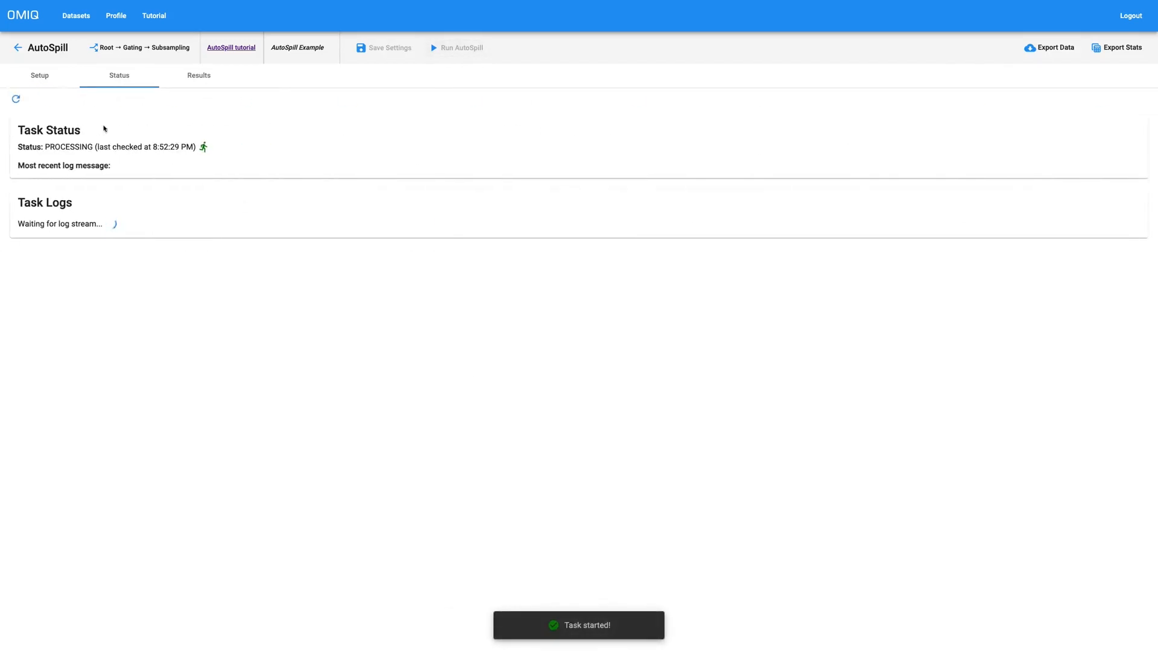
pyautogui.click(18, 47)
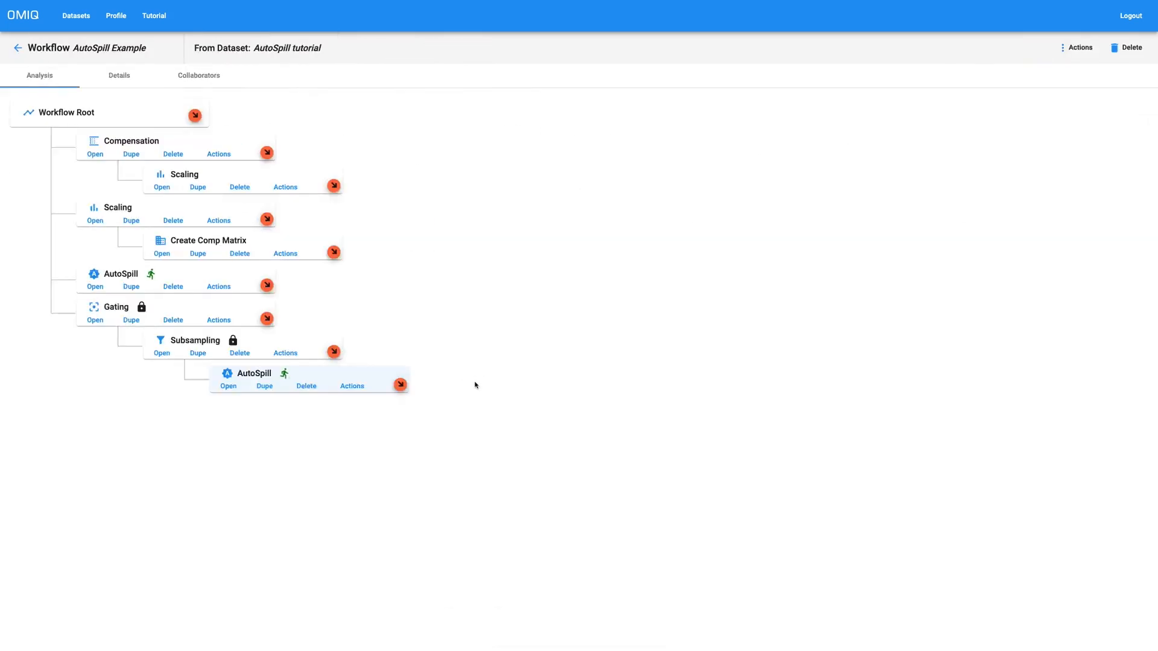